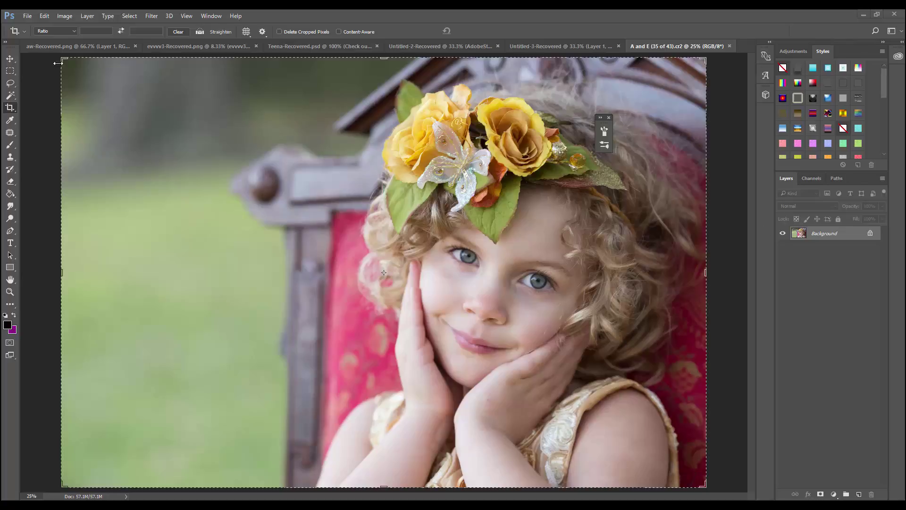
Duplicate the Background layer, crop the portrait tighter top and bottom, then duplicate again
drag(823, 236, 858, 494)
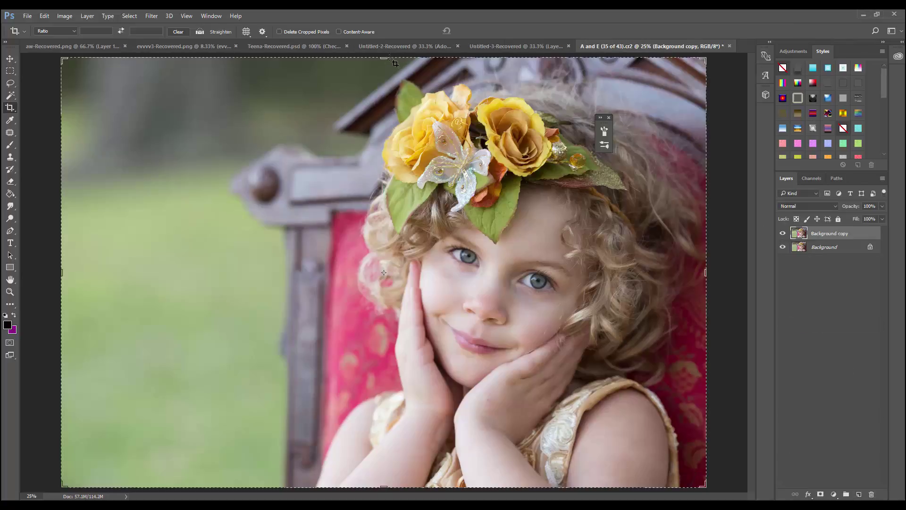
drag(395, 63, 394, 102)
drag(703, 467, 708, 448)
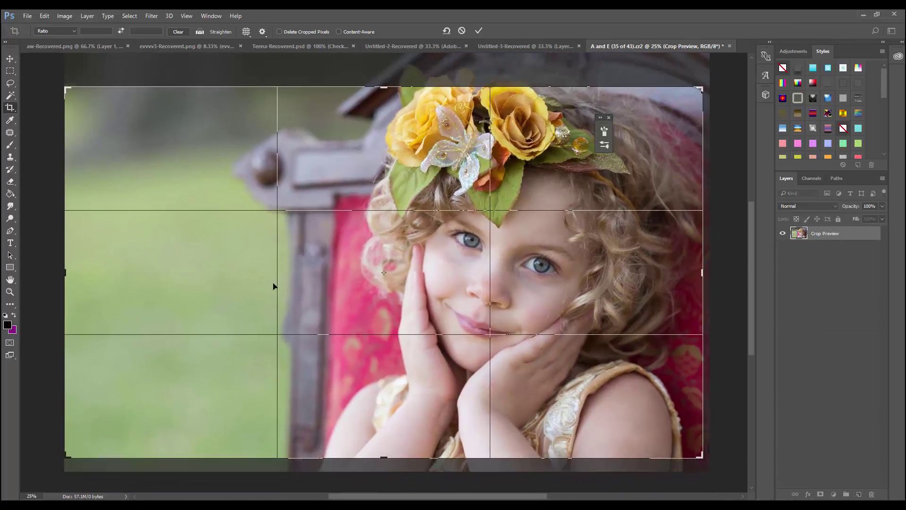
drag(66, 89, 90, 90)
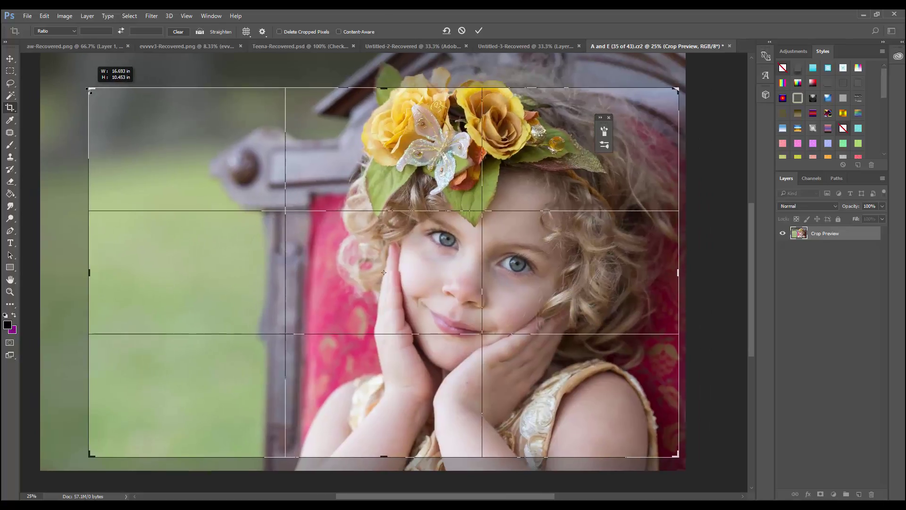
drag(444, 206, 440, 192)
key(Return)
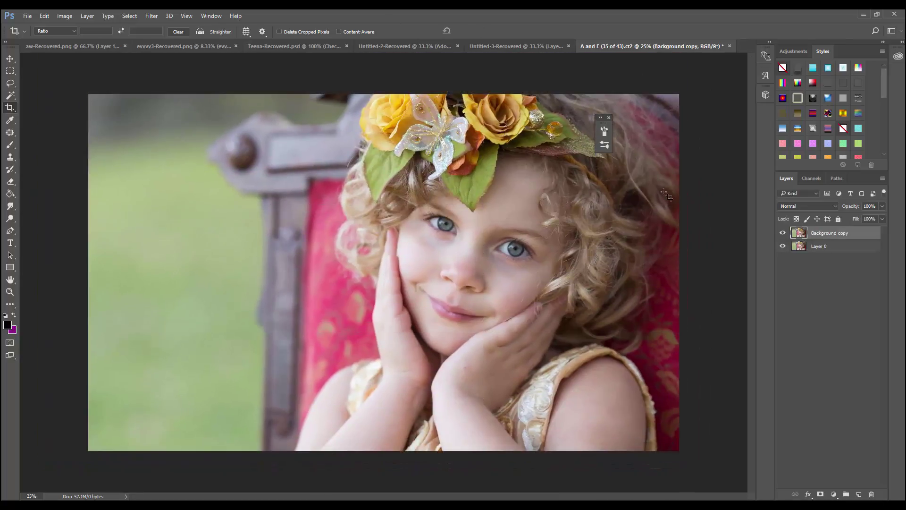
key(ctrl+j)
Apply a High Pass filter to the copy and blend it as Overlay
click(152, 15)
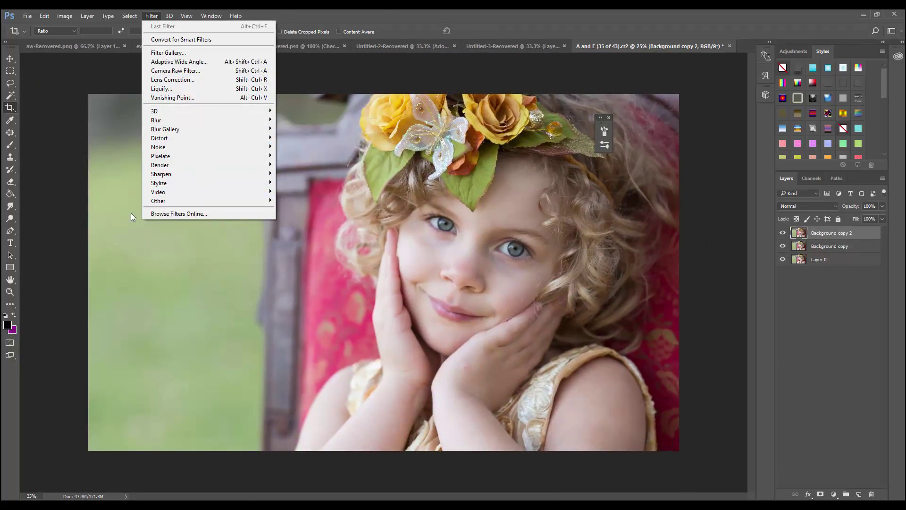
click(297, 209)
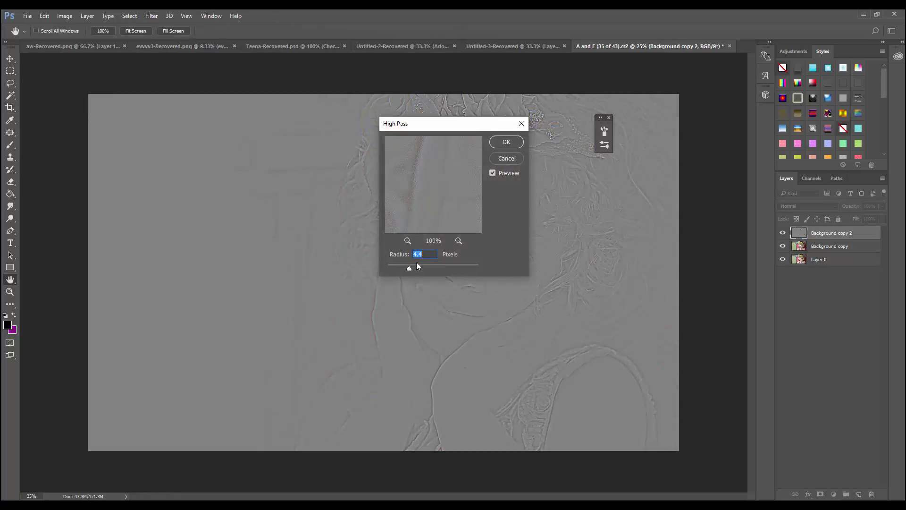
click(506, 142)
click(808, 206)
click(818, 302)
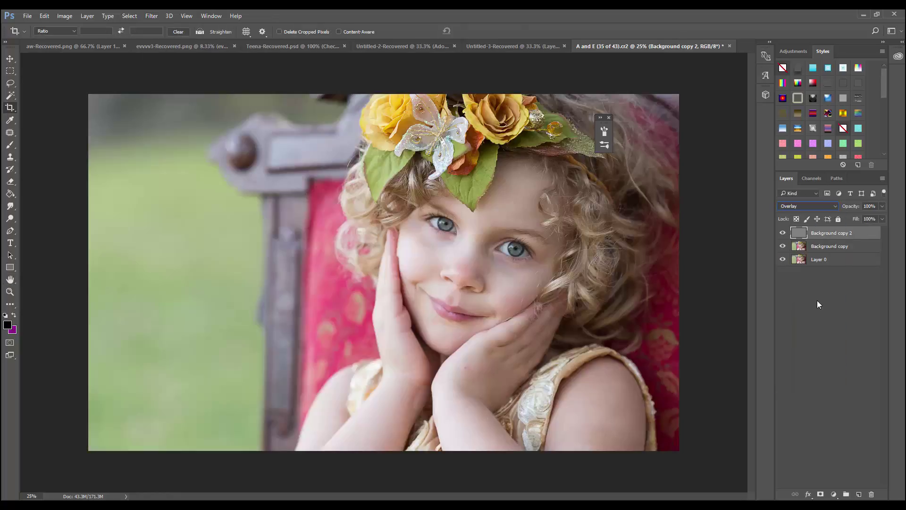
Merge the high-pass layer with its copy into one retouch layer
shift+click(831, 246)
right_click(818, 236)
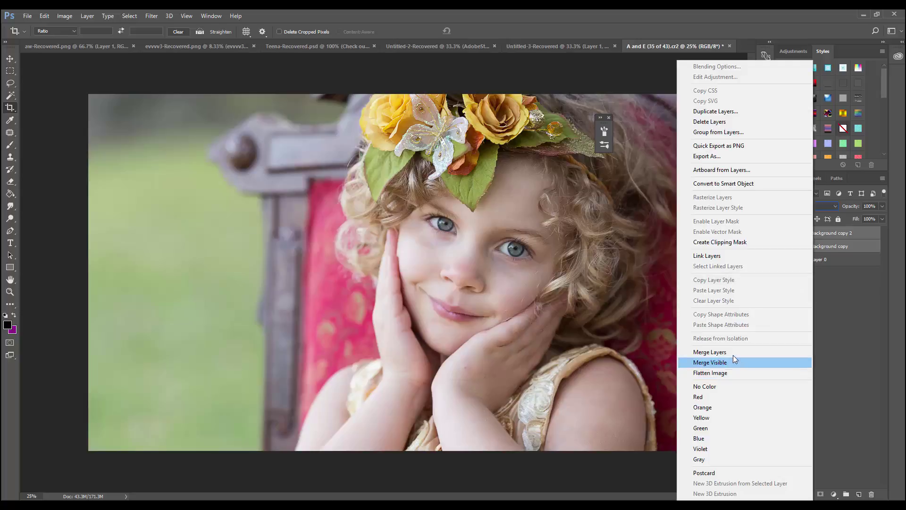
click(734, 360)
click(9, 133)
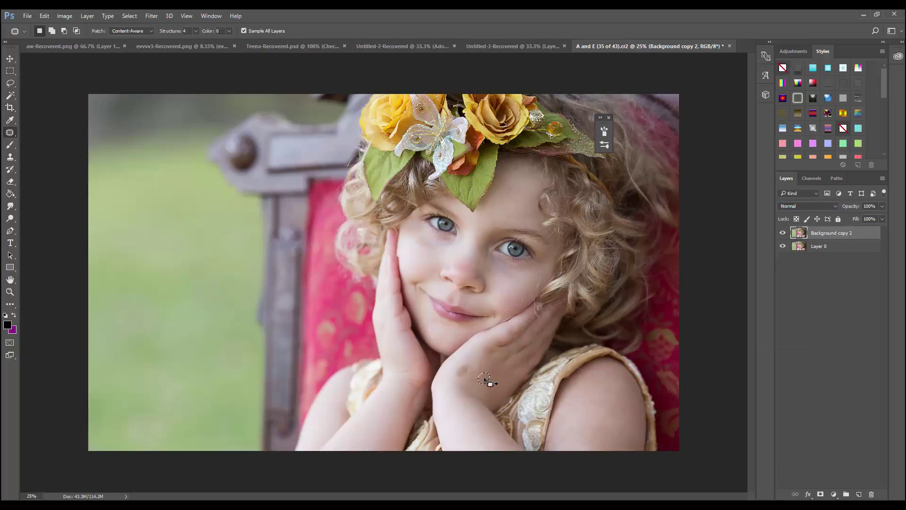
Patch away blemishes on the cheek and a spot on the hand
mouse_move(539, 268)
mouse_down()
mouse_move(522, 299)
mouse_move(531, 279)
mouse_up()
click(124, 31)
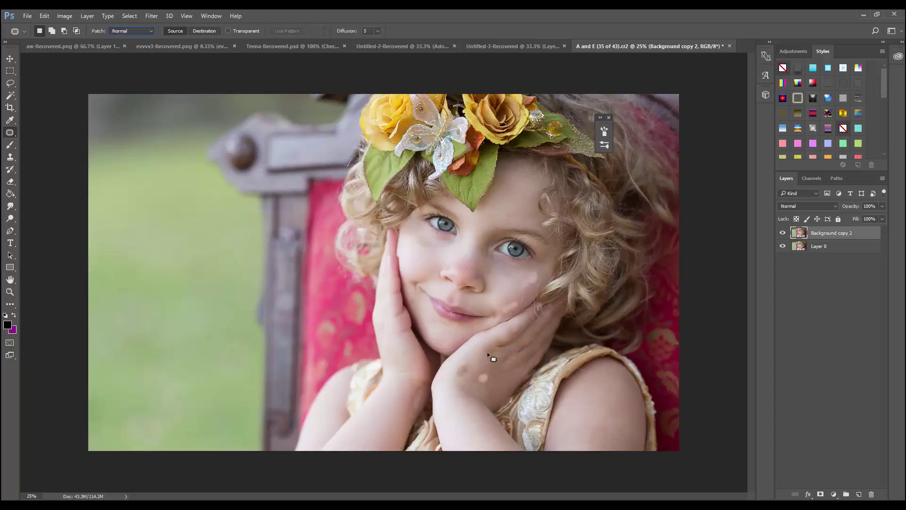
drag(493, 375, 491, 376)
mouse_move(513, 310)
mouse_down()
mouse_move(507, 320)
mouse_move(535, 289)
mouse_up()
Zoom to 50% on the face and patch another small spot on the hand
key(z)
click(327, 254)
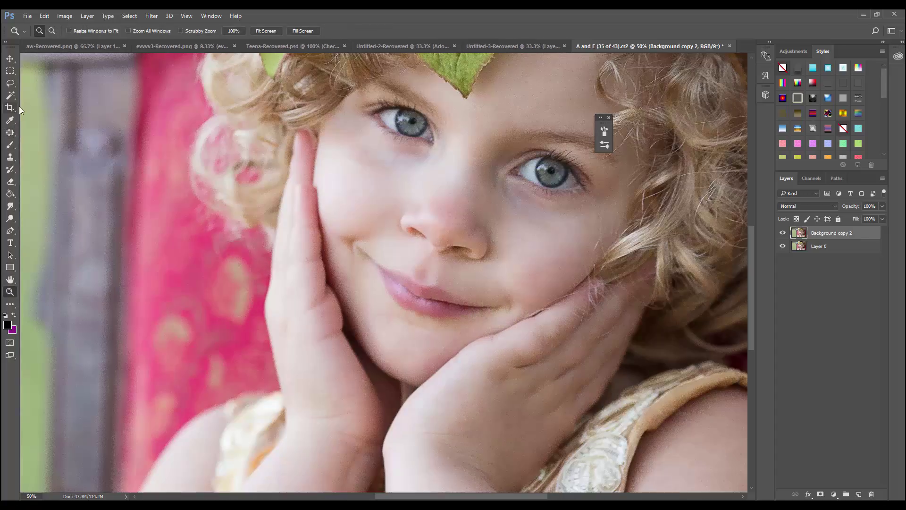
key(j)
drag(517, 420, 515, 419)
click(487, 413)
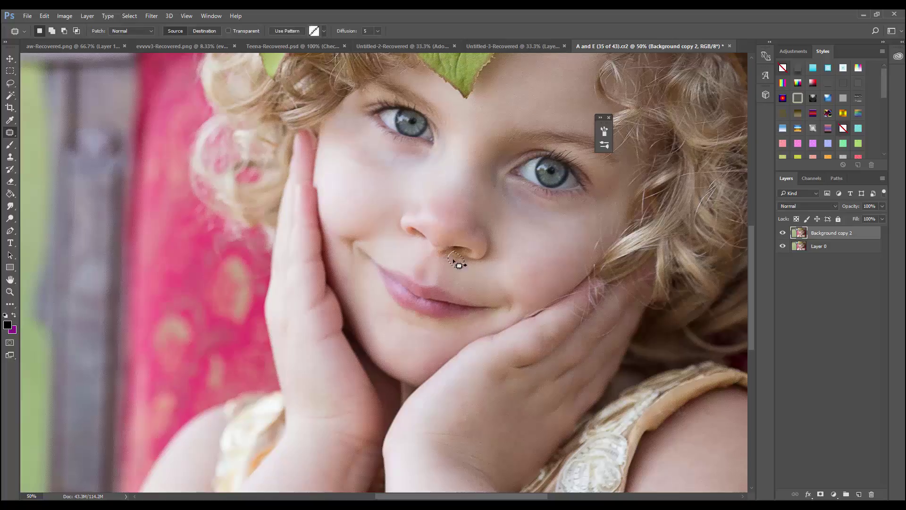
scroll(382, 211, up, 5)
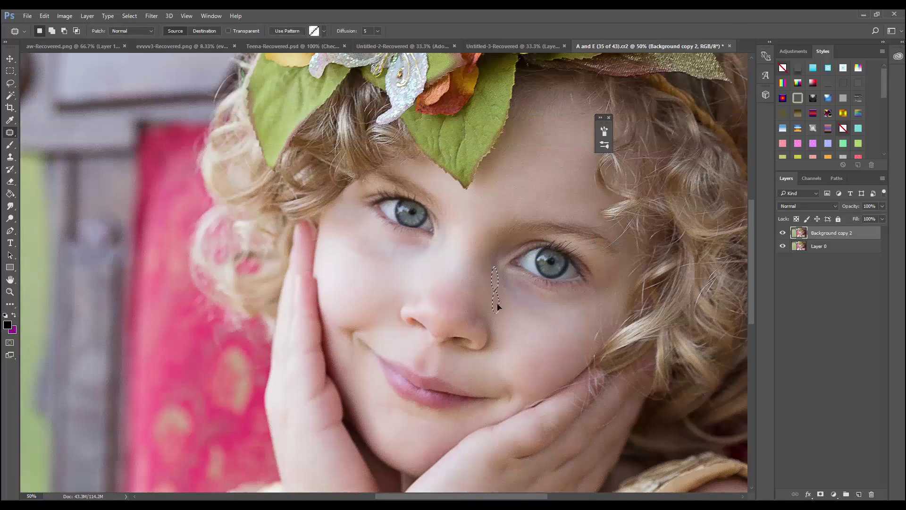
scroll(391, 144, up, 3)
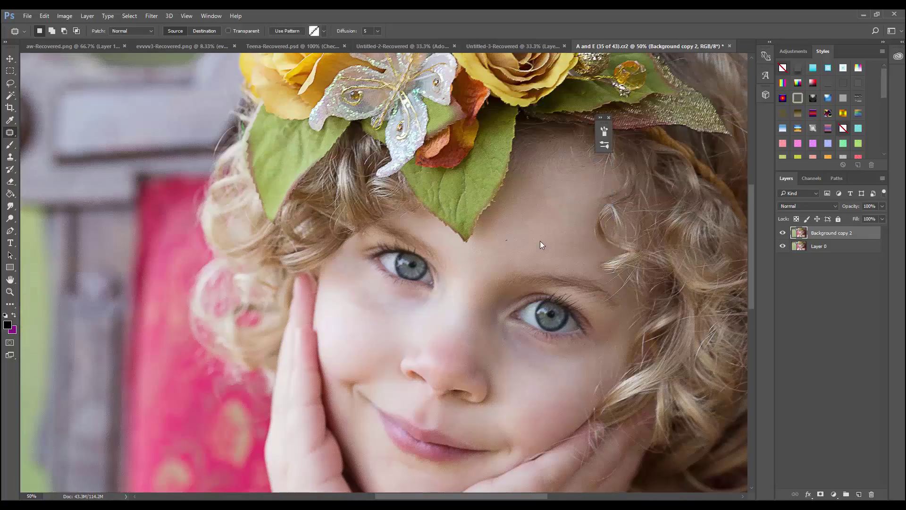
scroll(323, 289, down, 2)
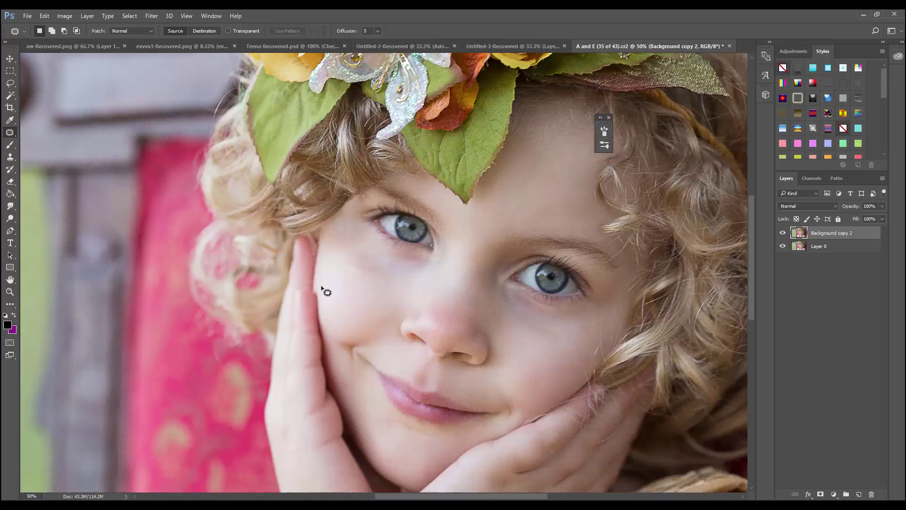
scroll(434, 320, down, 1)
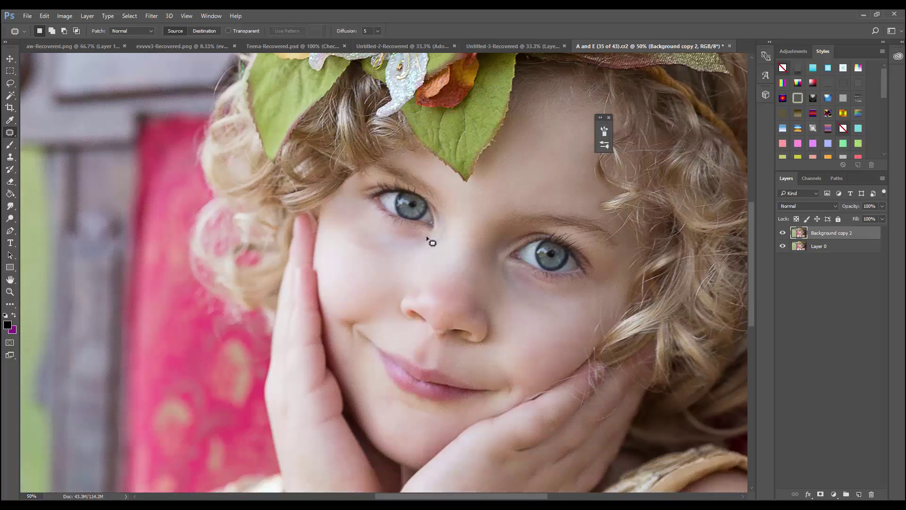
click(10, 156)
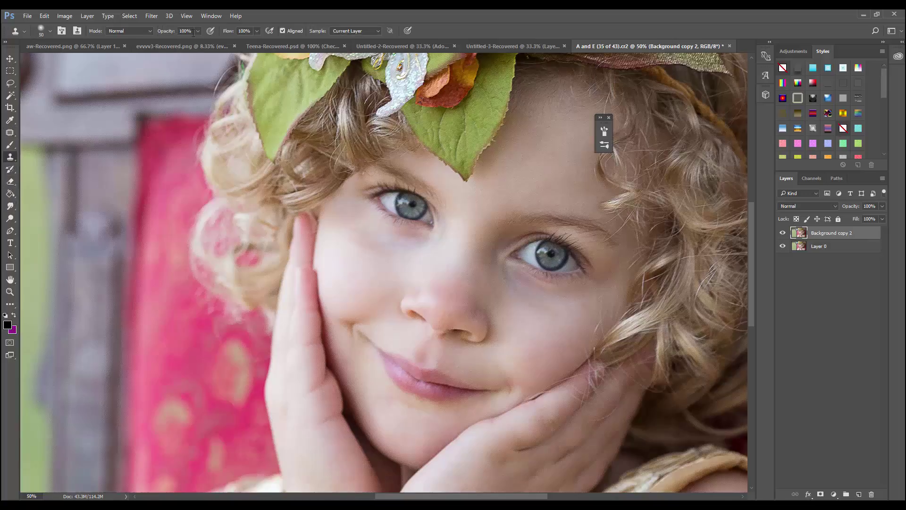
Set Clone Stamp opacity to 28%, then Content-Aware fill the spot under the nose
key(2)
key(8)
scroll(413, 261, up, 2)
key(l)
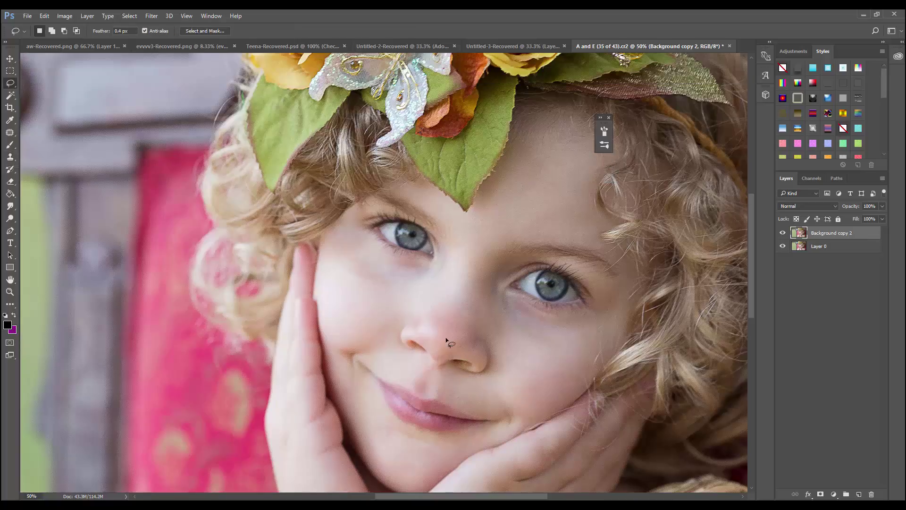
drag(444, 355, 443, 356)
click(33, 17)
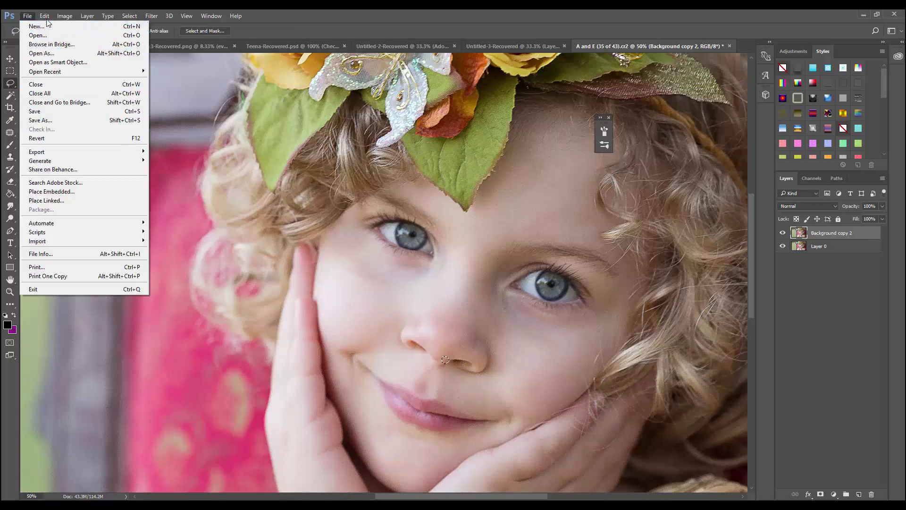
click(57, 165)
click(516, 156)
Touch up the remaining skin marks with the Smudge tool and Eraser
click(10, 206)
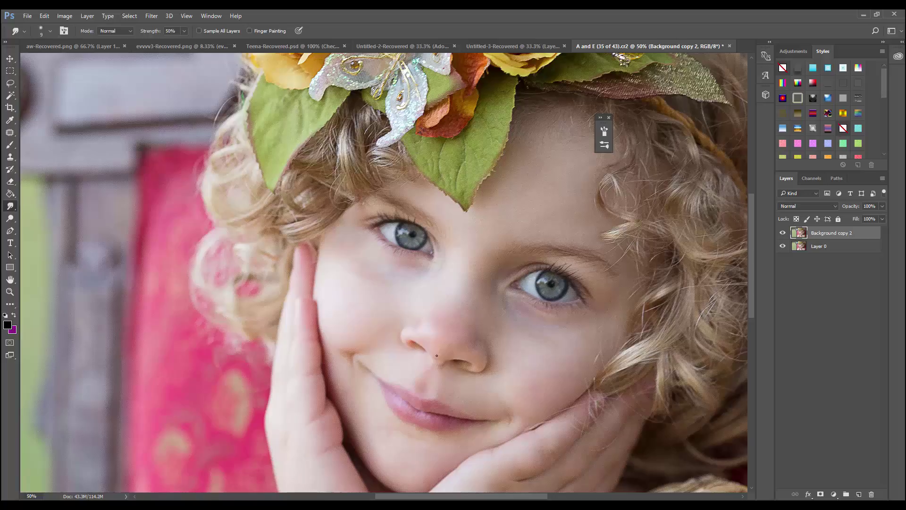
key(e)
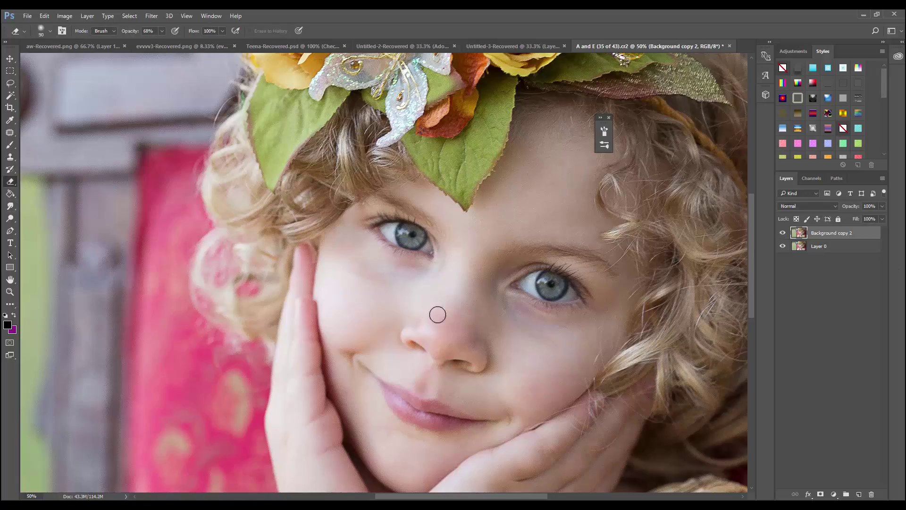
scroll(449, 358, up, 2)
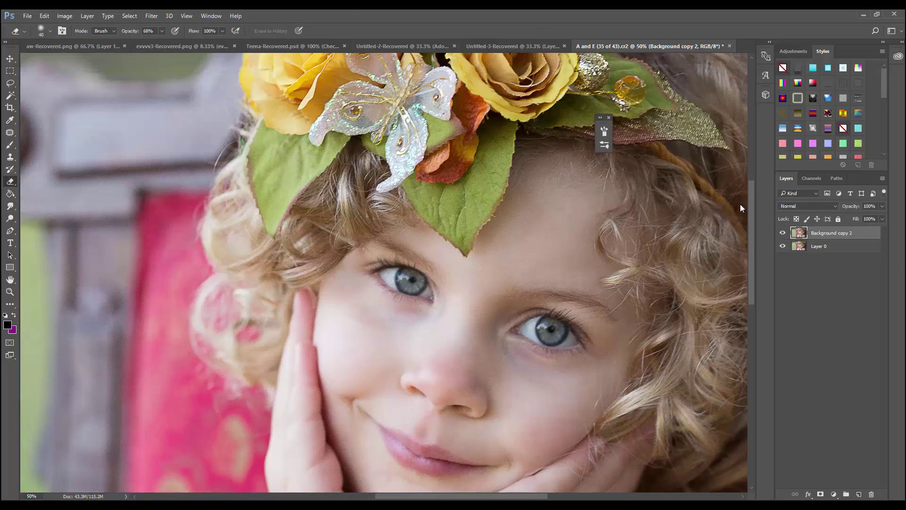
click(87, 16)
Create Layer 1 as a new Overlay-mode layer filled with 50% gray
click(240, 29)
click(404, 203)
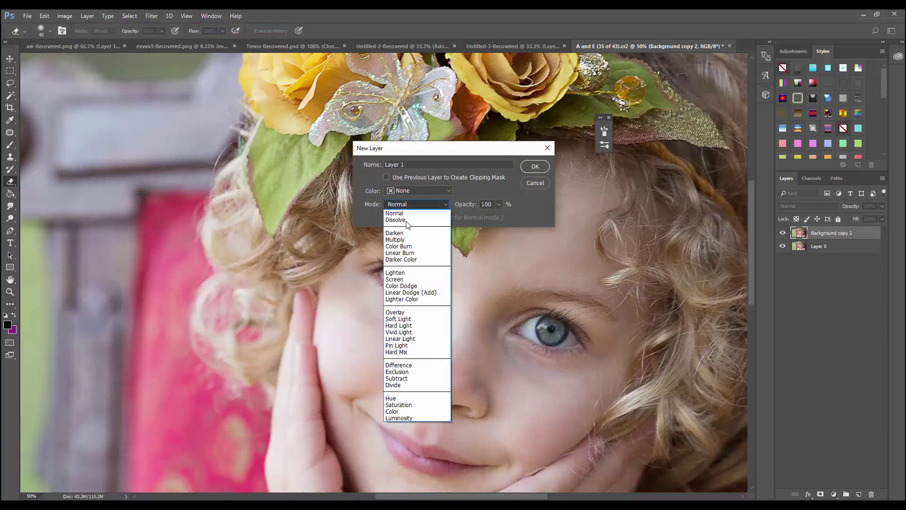
click(405, 298)
click(395, 220)
click(528, 166)
Burn the face at 28% exposure, then dodge highlights with a size-30 brush
drag(10, 218, 35, 228)
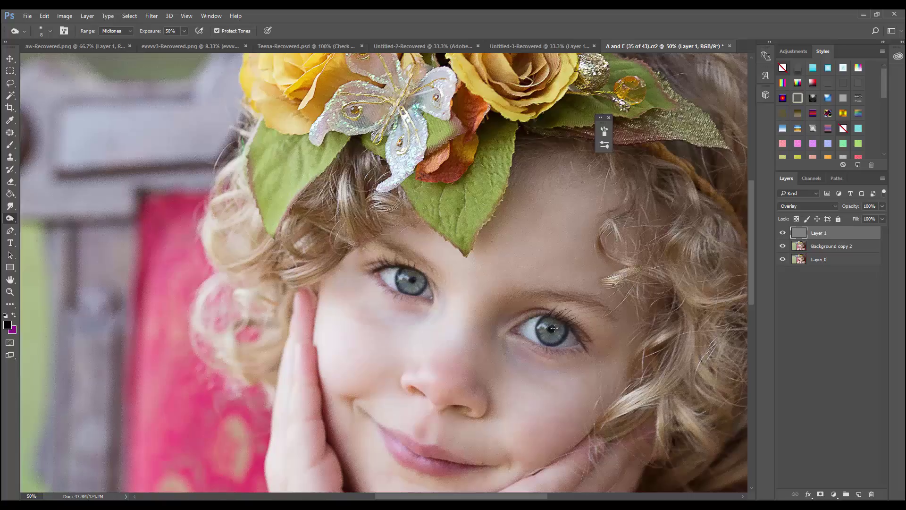
key(2)
key(8)
right_click(10, 218)
click(48, 220)
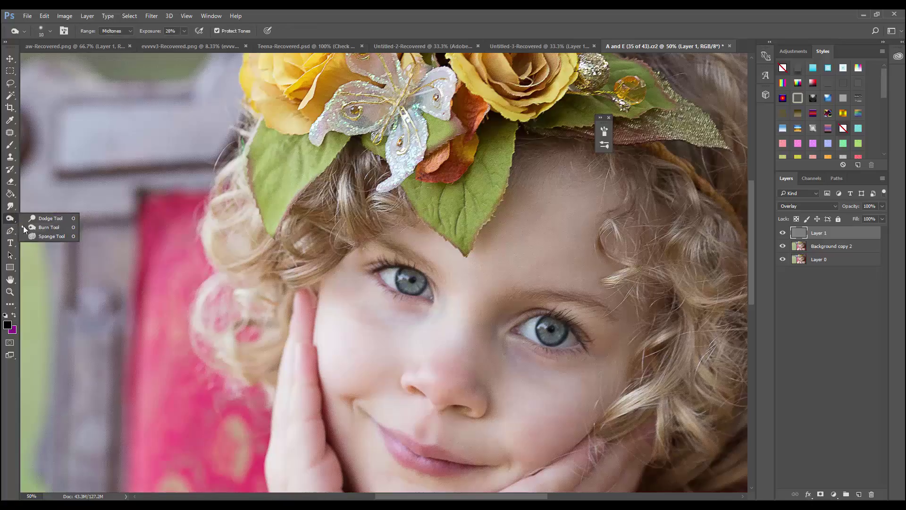
key(bracketleft)
key(bracketleft)
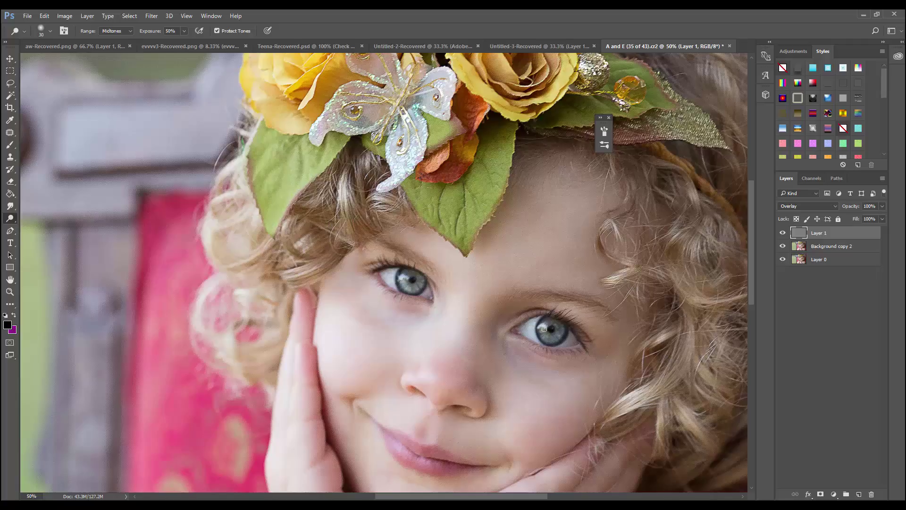
click(10, 292)
click(52, 30)
click(349, 358)
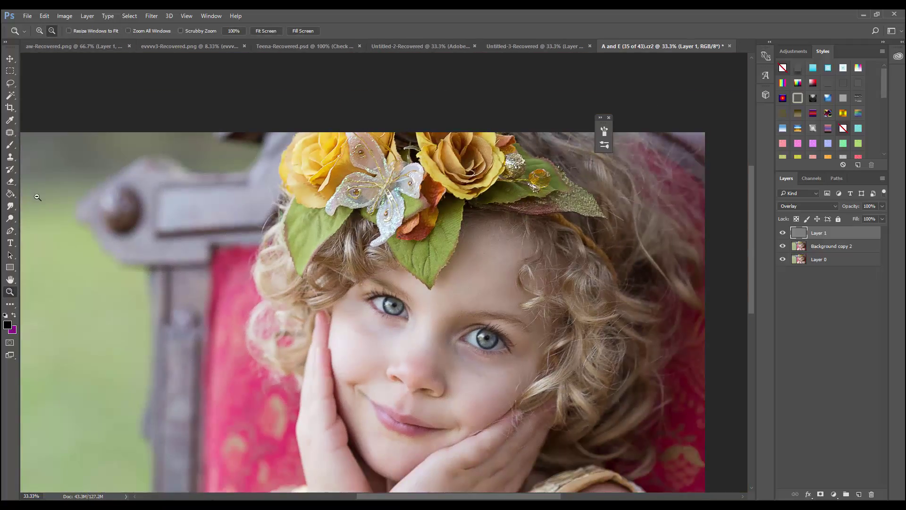
Select Layer 1 and set up the Dodge tool with a 20 px soft brush
click(830, 246)
key(j)
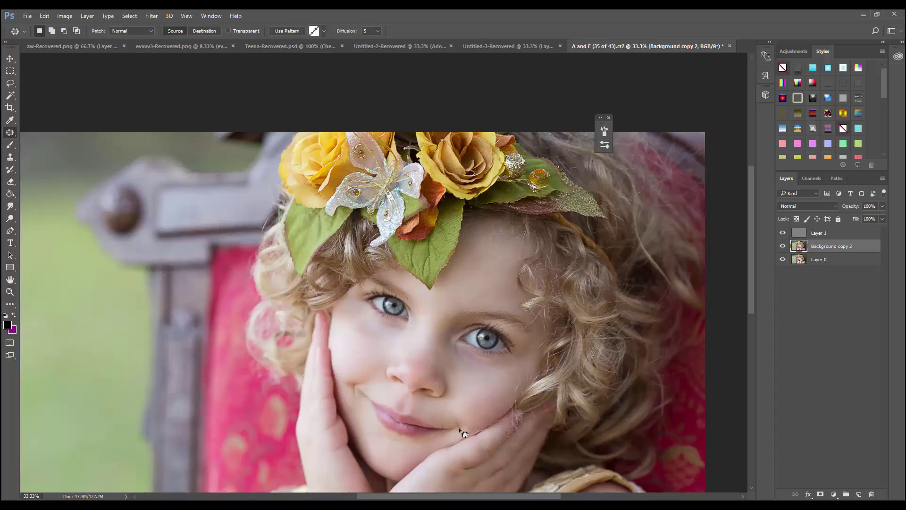
key(alt+bracketright)
click(10, 206)
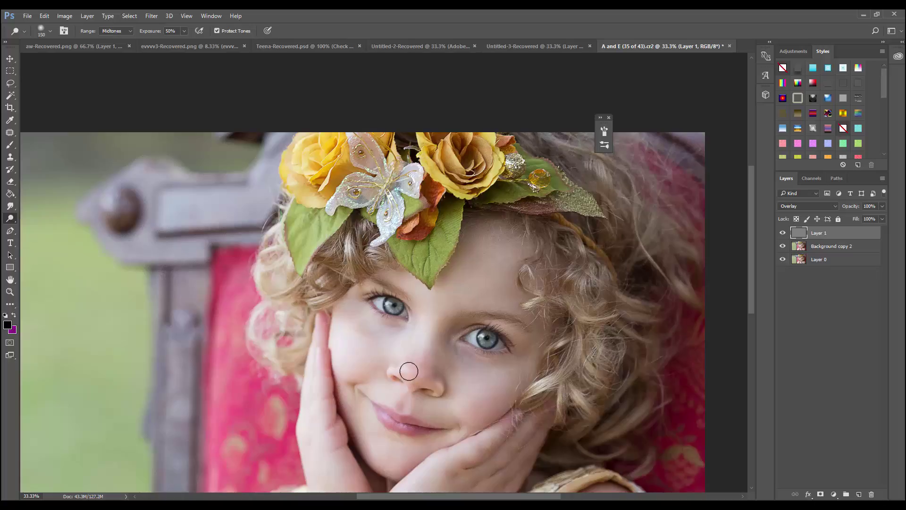
key(bracketleft)
key(bracketleft)
key(bracketright)
key(bracketright)
key(bracketright)
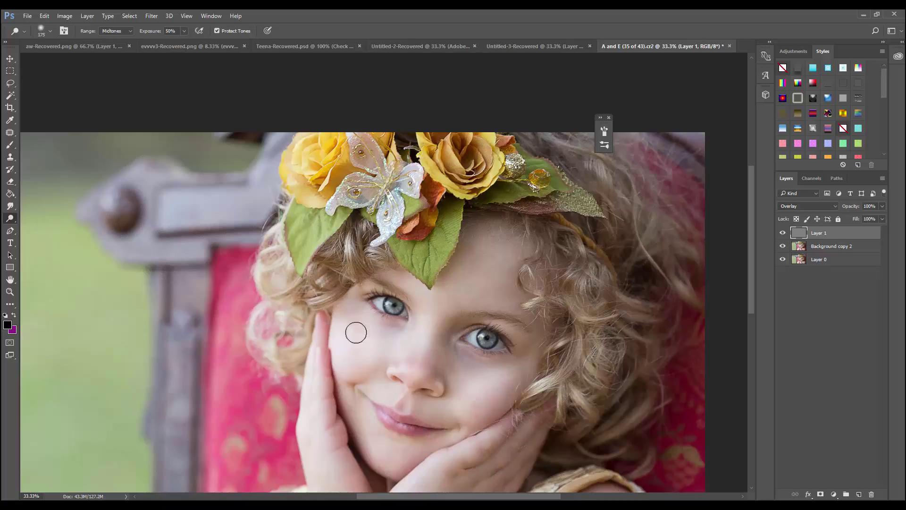
key(bracketright)
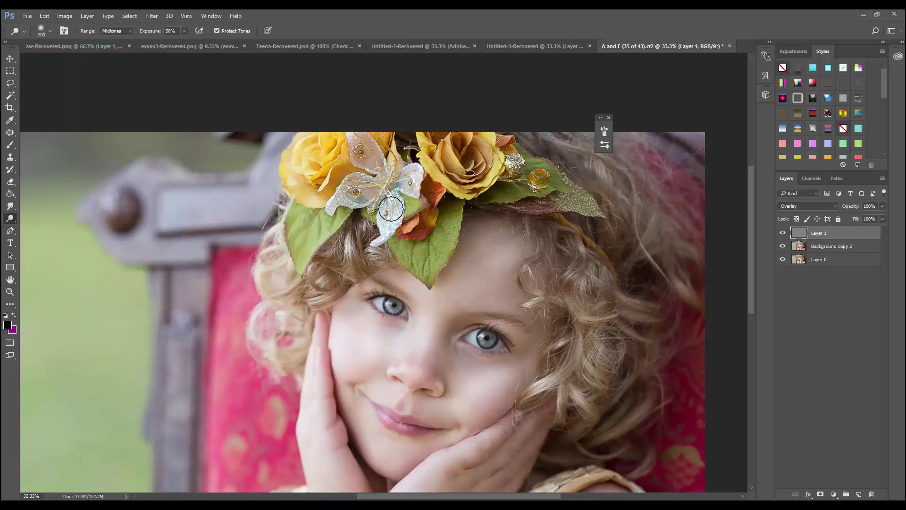
key(bracketleft)
key(bracketleft)
key(bracketleft)
right_click(537, 243)
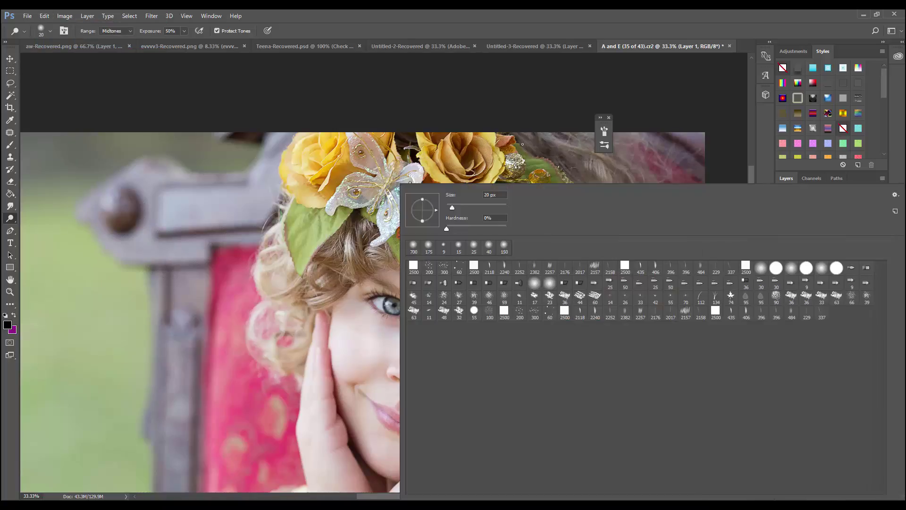
double_click(539, 243)
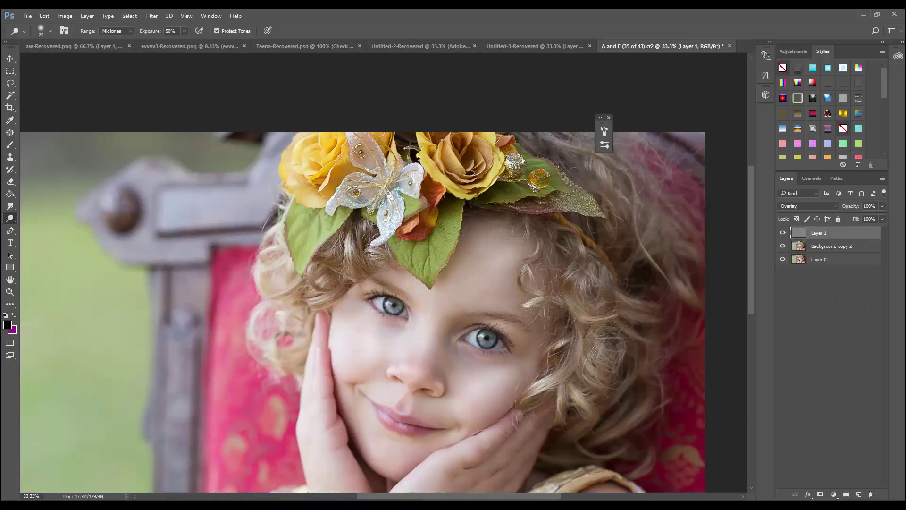
Dodge the curly hair right of the face, near the left eyebrow and around the leaf
drag(561, 343, 599, 367)
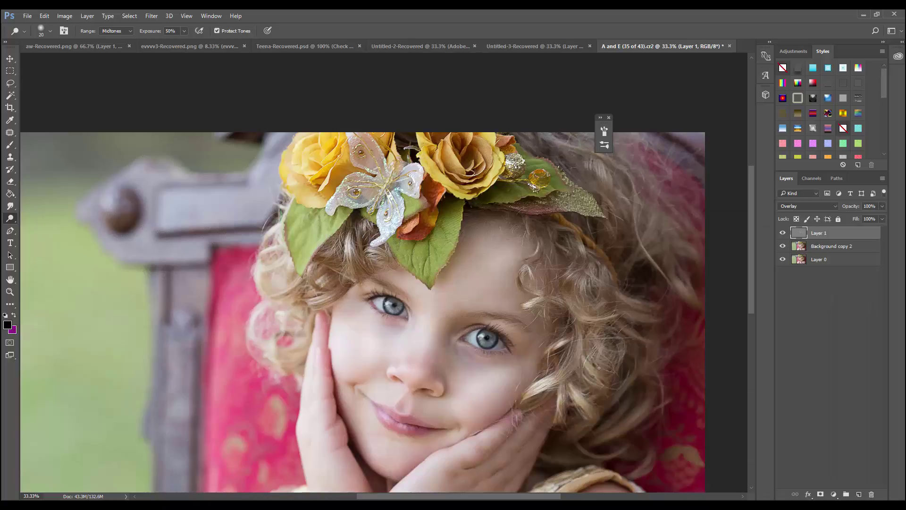
drag(569, 321, 611, 302)
drag(586, 259, 577, 239)
drag(566, 285, 641, 301)
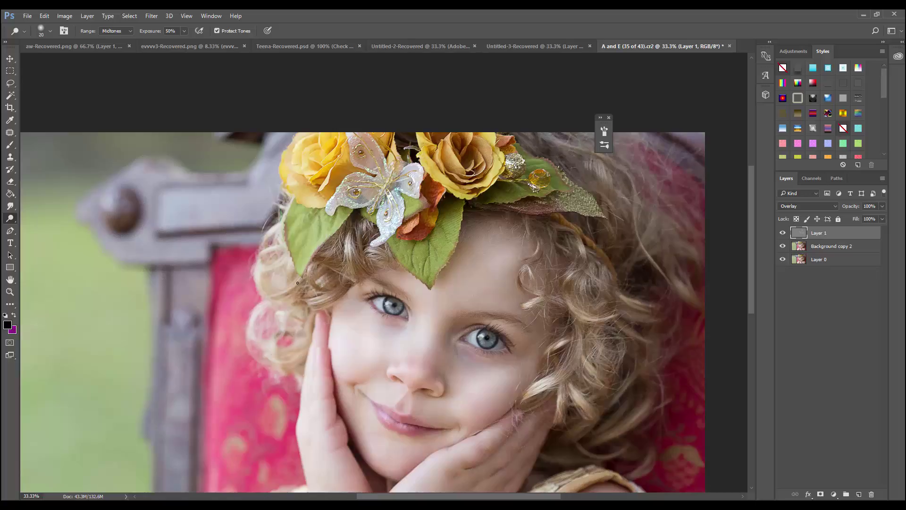
drag(308, 301, 318, 305)
drag(385, 254, 371, 267)
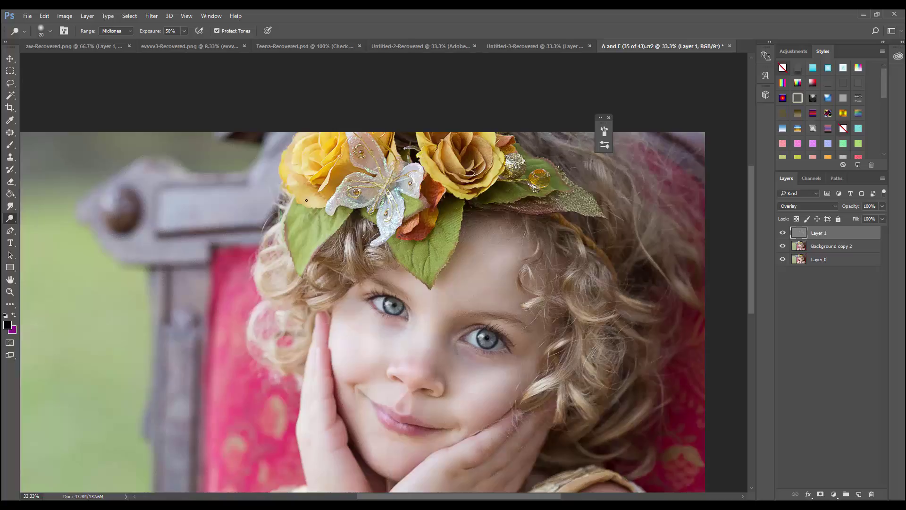
drag(319, 244, 289, 239)
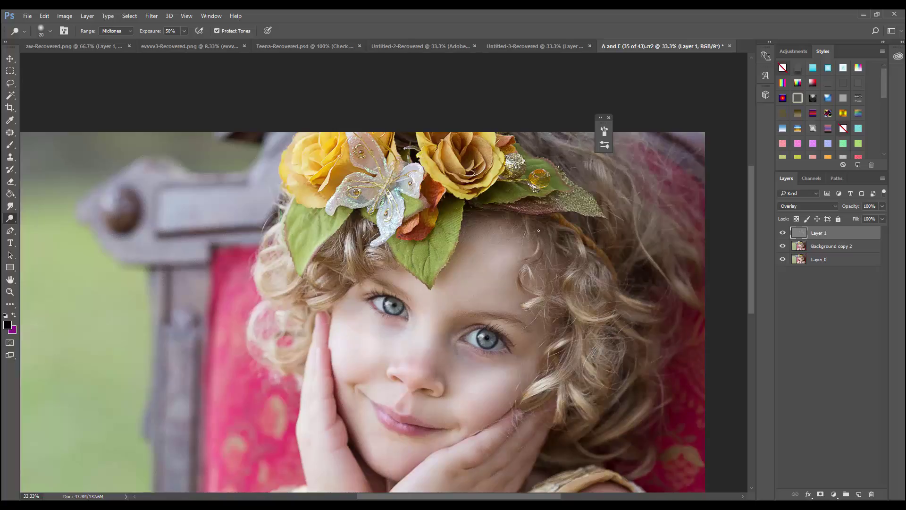
mouse_move(581, 291)
mouse_down()
mouse_move(586, 271)
mouse_move(604, 268)
mouse_up()
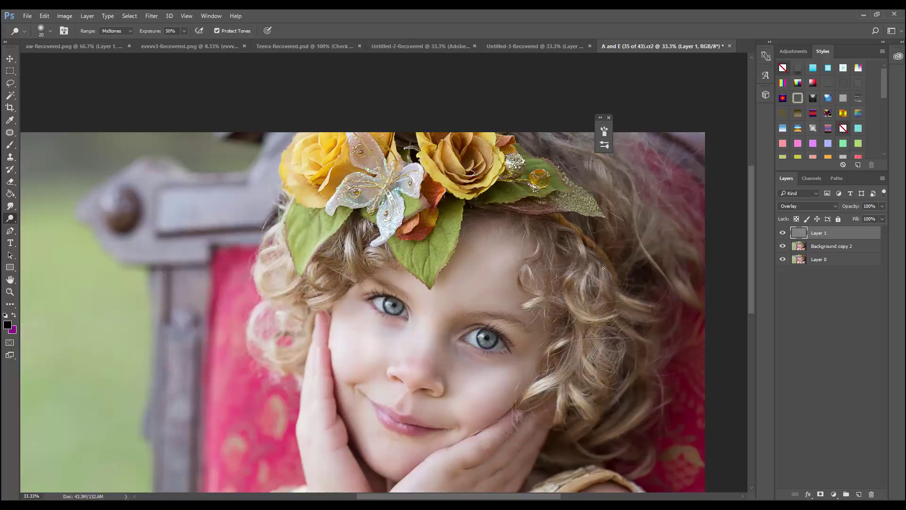
Dodge more hair strands right of the leaf, then enlarge the brush to 60
scroll(296, 158, up, 2)
drag(583, 190, 665, 302)
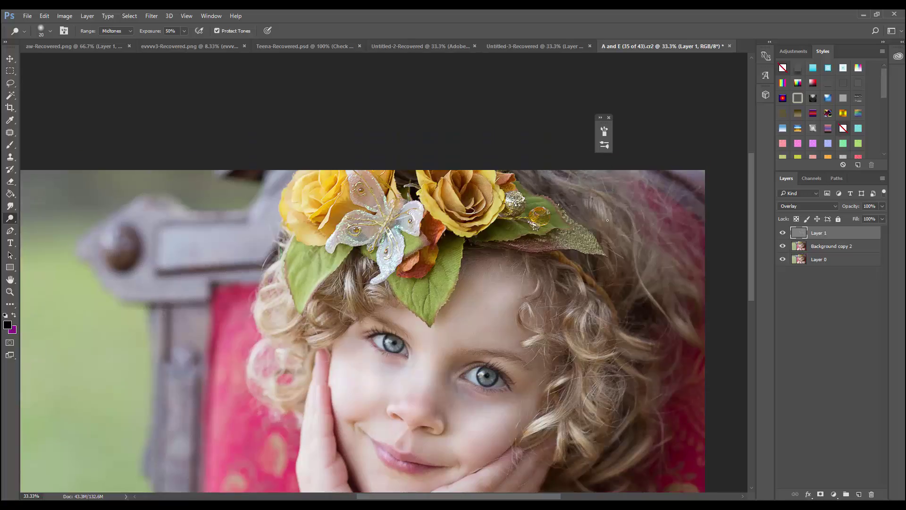
drag(589, 218, 602, 233)
scroll(306, 200, up, 2)
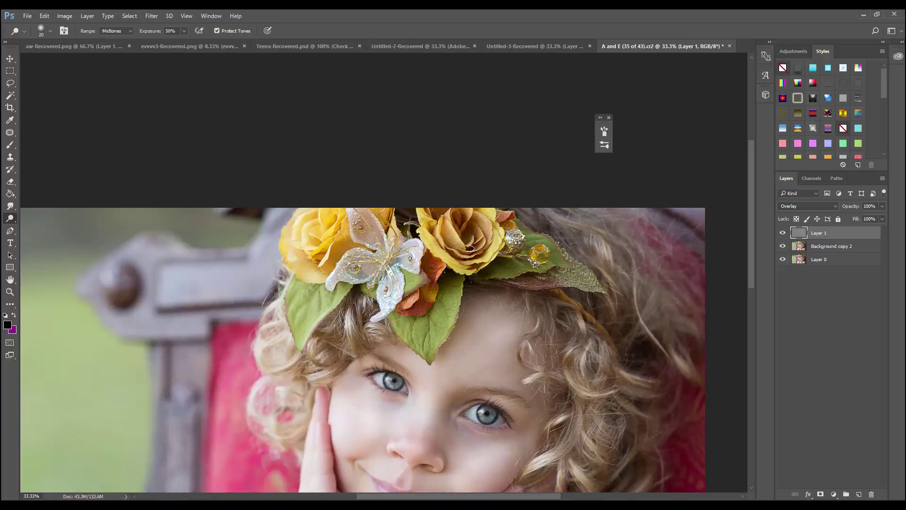
key(bracketright)
key(bracketright)
key(bracketright)
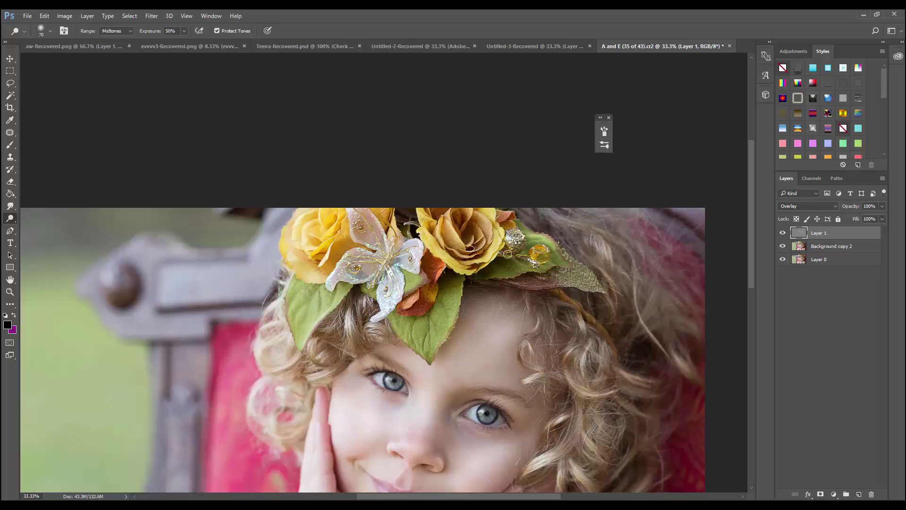
scroll(477, 238, down, 3)
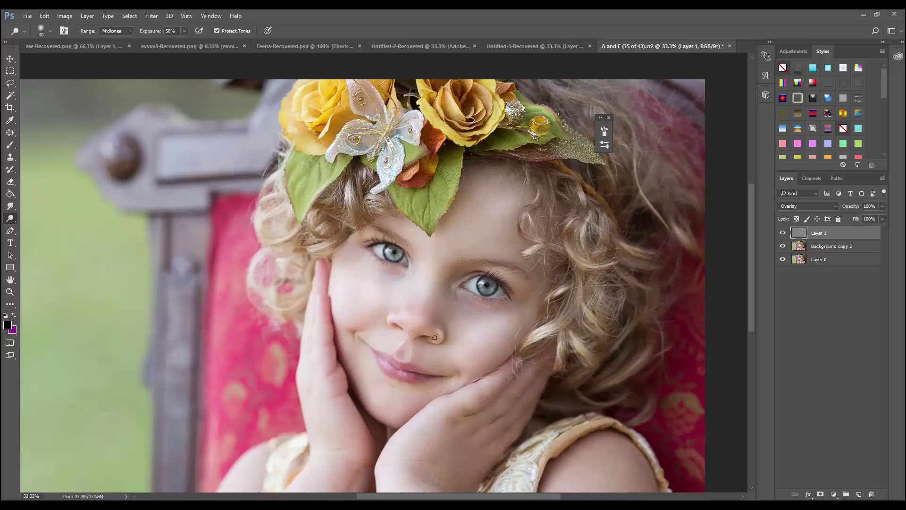
key(bracketright)
Show the History panel and undo then redo the last dodge strokes
click(212, 15)
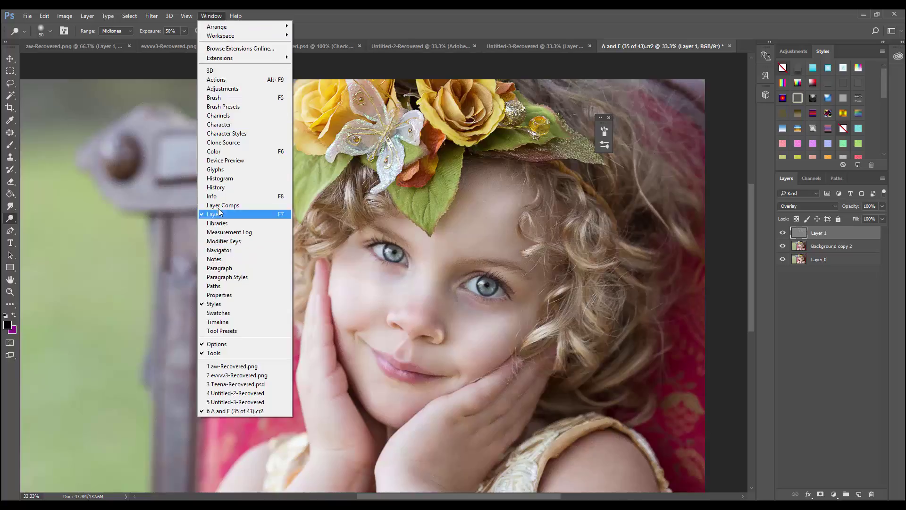
click(222, 214)
key(ctrl+alt+z)
key(ctrl+alt+z)
key(ctrl+alt+z)
key(ctrl+alt+z)
key(ctrl+alt+z)
key(bracketright)
key(bracketright)
key(bracketright)
key(ctrl+shift+z)
key(ctrl+shift+z)
key(ctrl+shift+z)
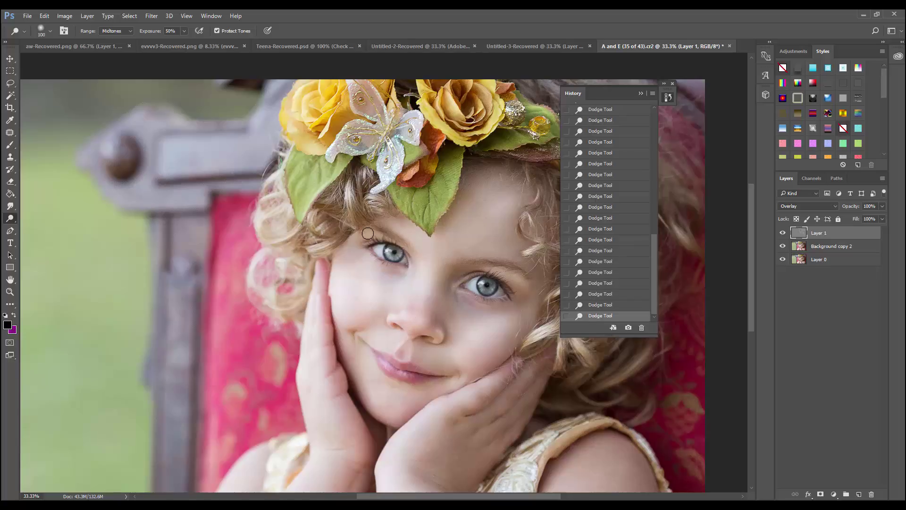
key(bracketleft)
key(bracketleft)
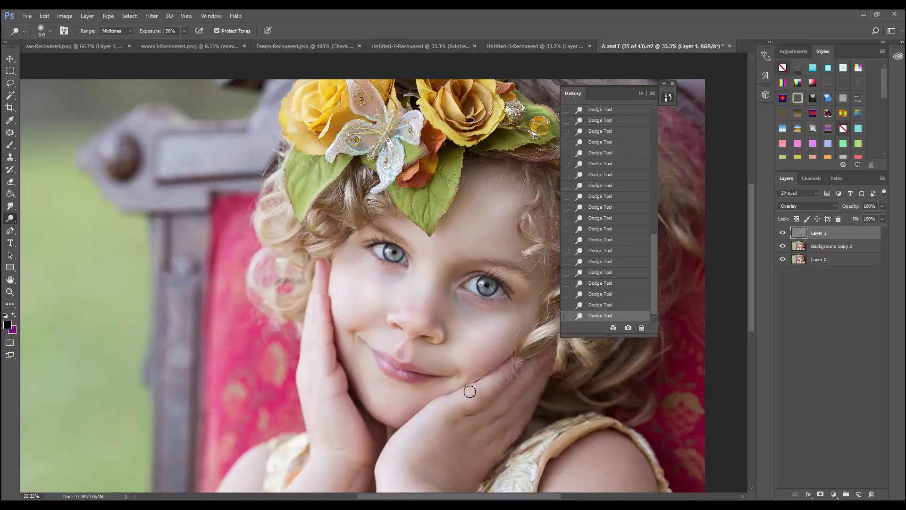
Dodge the girl's right shoulder with a 200 brush and toggle Layer 1 to compare
scroll(506, 398, down, 3)
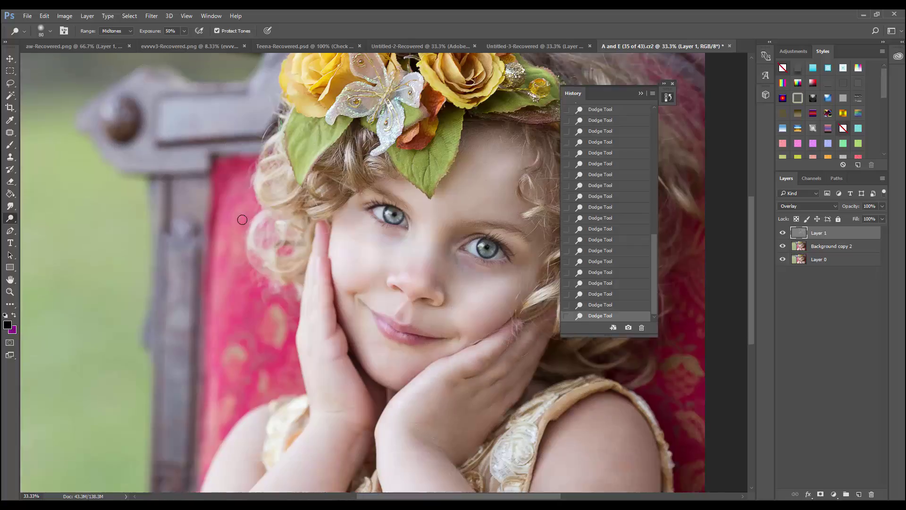
key(bracketright)
key(bracketright)
key(bracketright)
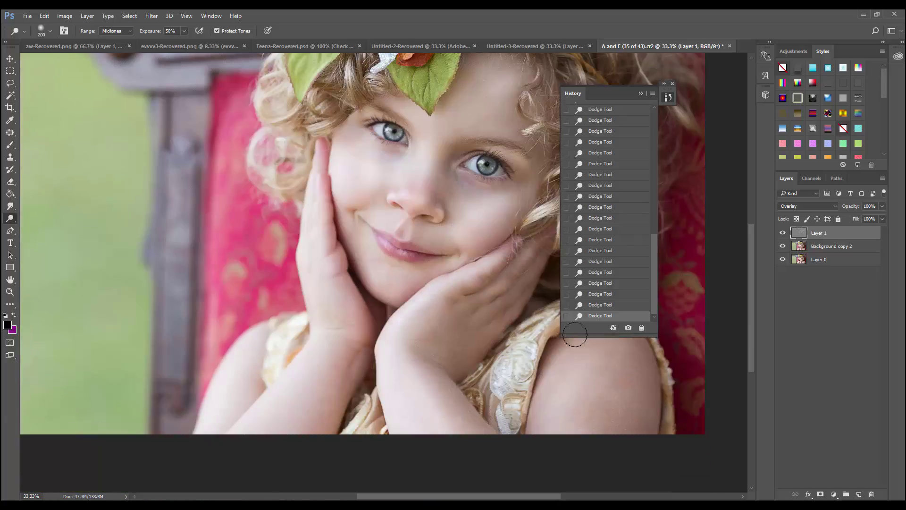
mouse_move(576, 329)
mouse_down()
mouse_move(592, 376)
mouse_move(607, 341)
mouse_move(588, 339)
mouse_up()
scroll(588, 340, up, 3)
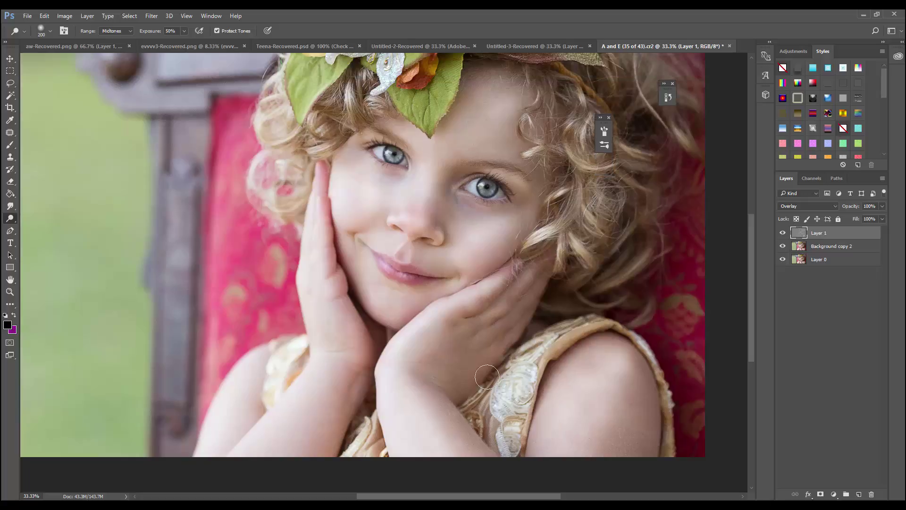
key(z)
key(ctrl+minus)
key(ctrl+minus)
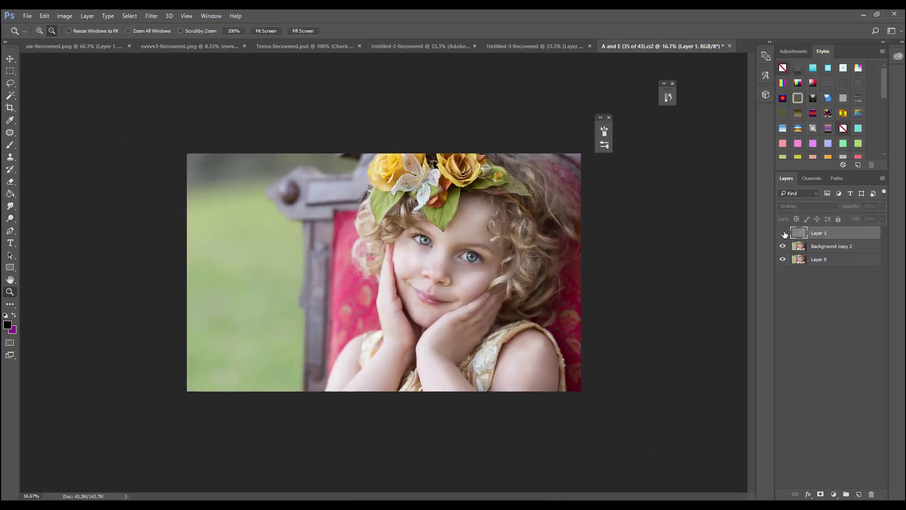
click(783, 233)
click(40, 31)
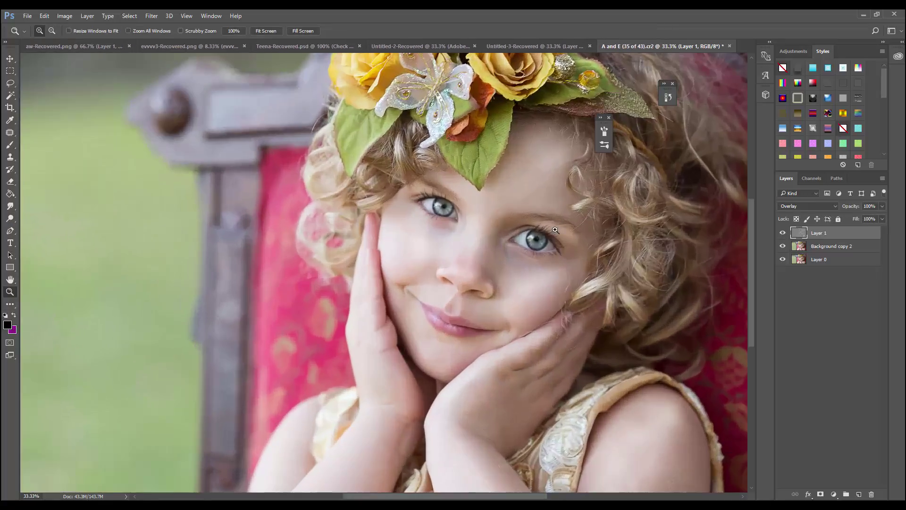
Add a new Overlay-mode layer, Layer 2, above Layer 1
click(87, 16)
click(207, 25)
click(415, 204)
click(395, 312)
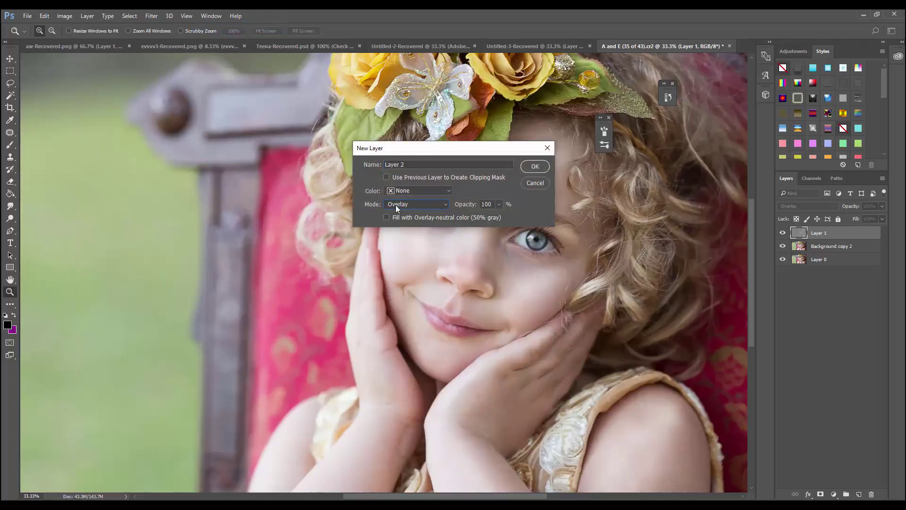
click(387, 217)
key(Return)
key(o)
scroll(364, 344, up, 2)
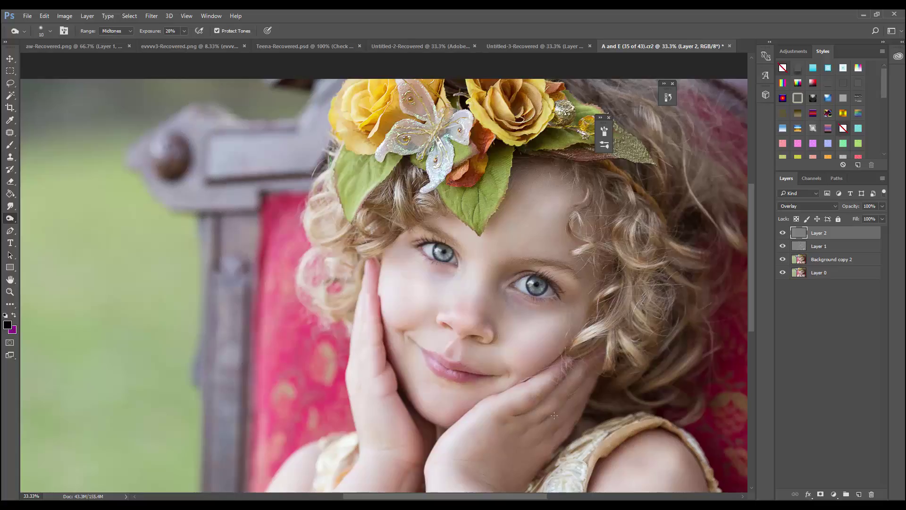
Check the edit history, then burn parts of the butterfly and the crown leaf's lower-right edge
click(44, 15)
click(124, 50)
click(668, 98)
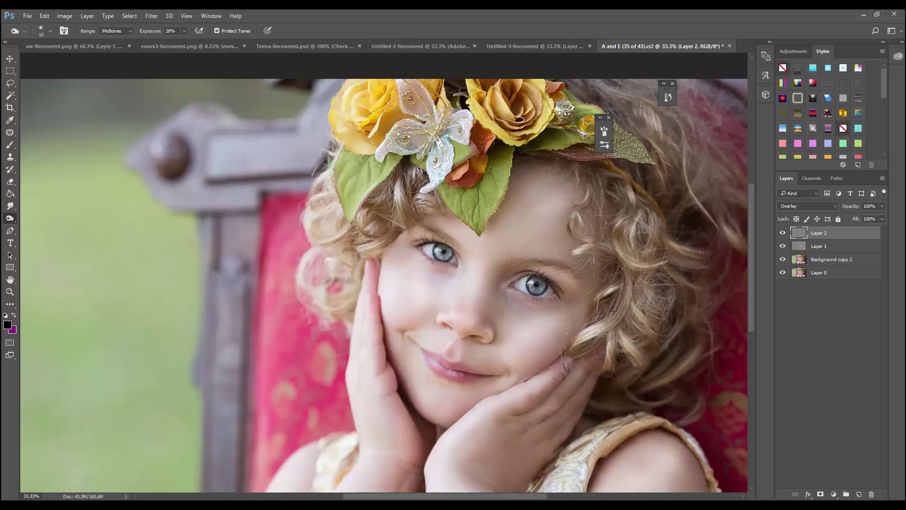
scroll(624, 260, up, 1)
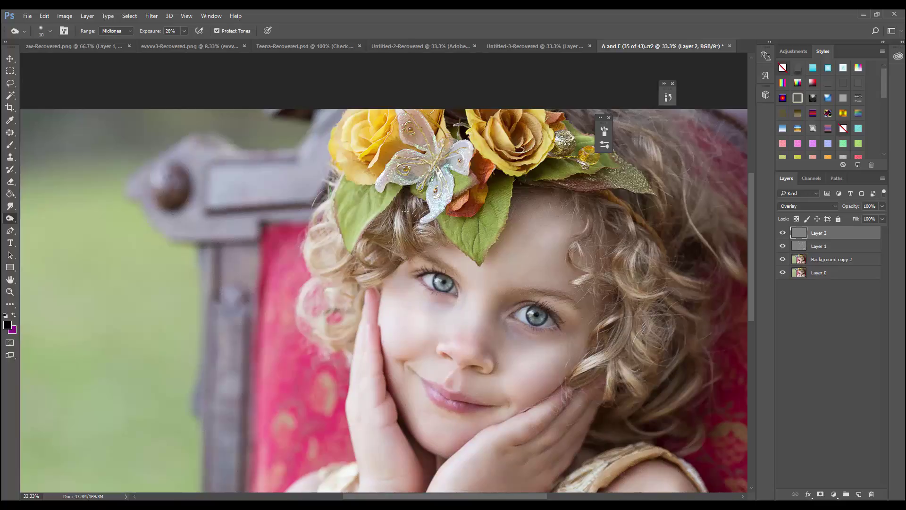
scroll(415, 184, up, 3)
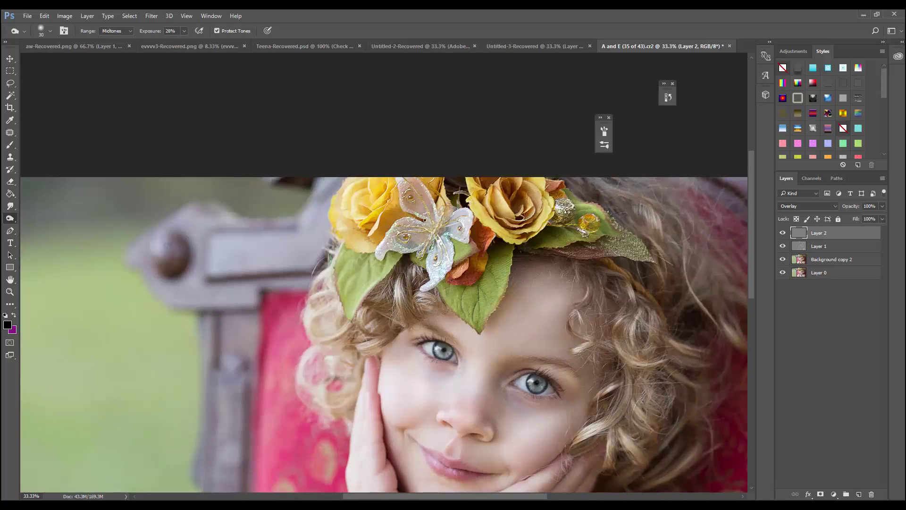
drag(400, 206, 390, 227)
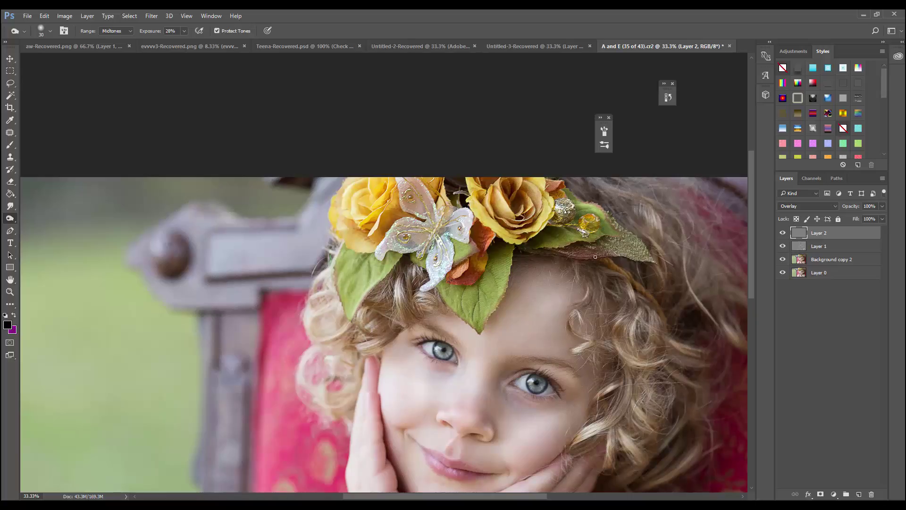
drag(505, 287, 486, 319)
Raise exposure to 53% and tone the lips with a smaller brush, zooming in and out
drag(184, 31, 203, 45)
scroll(394, 421, down, 3)
key(bracketright)
key(bracketright)
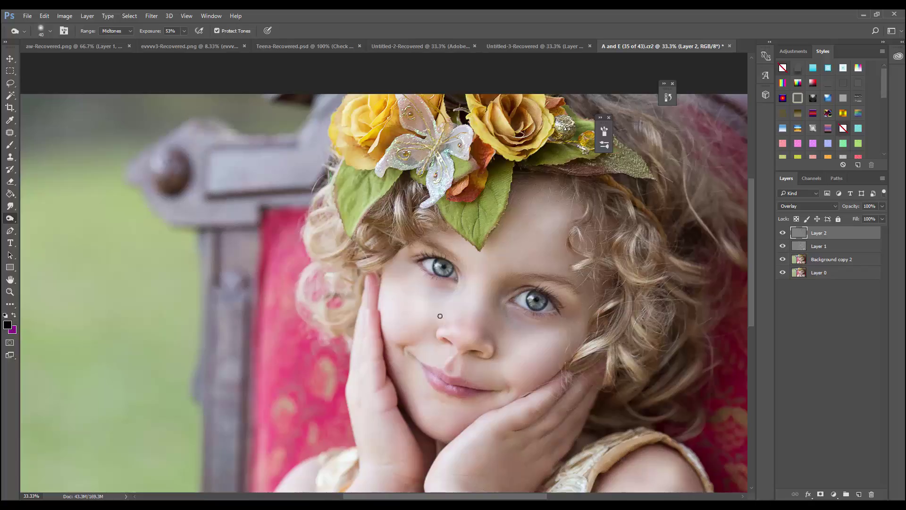
key(bracketleft)
click(9, 292)
click(311, 337)
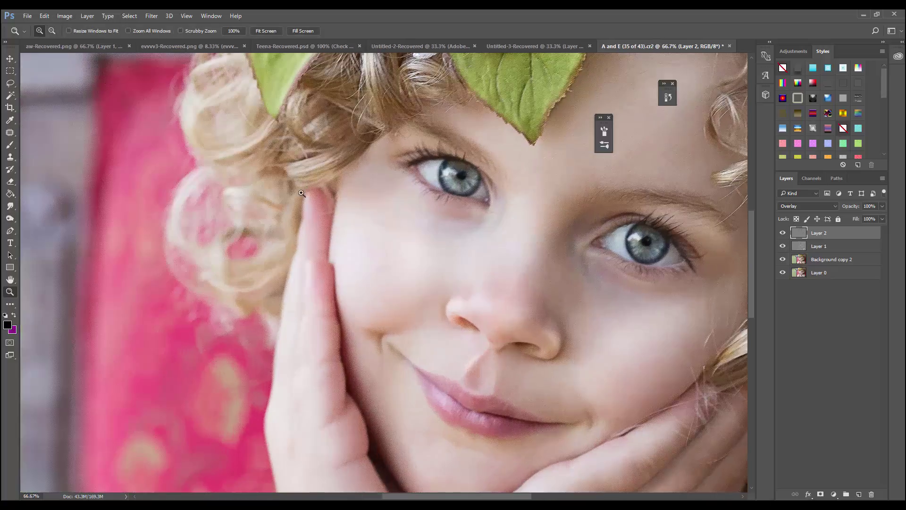
click(501, 342)
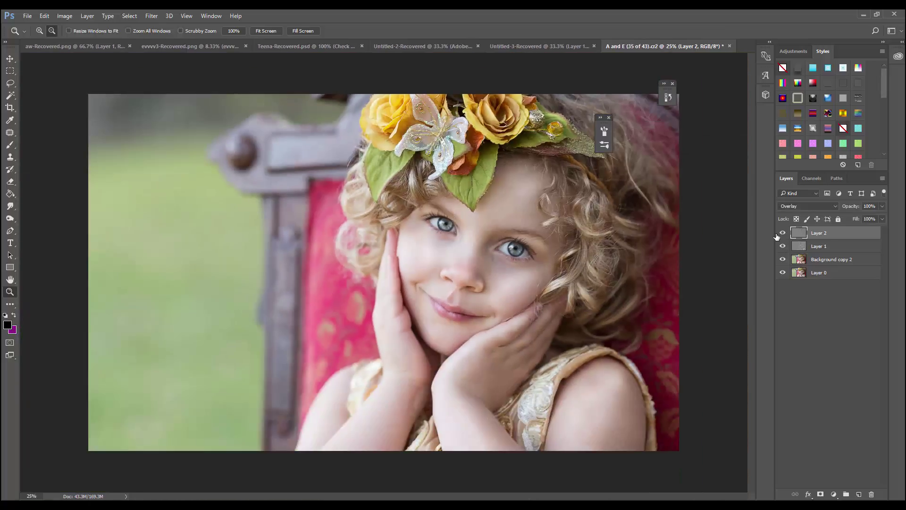
Burn the chair edge beside the girl with a 600 brush
key(o)
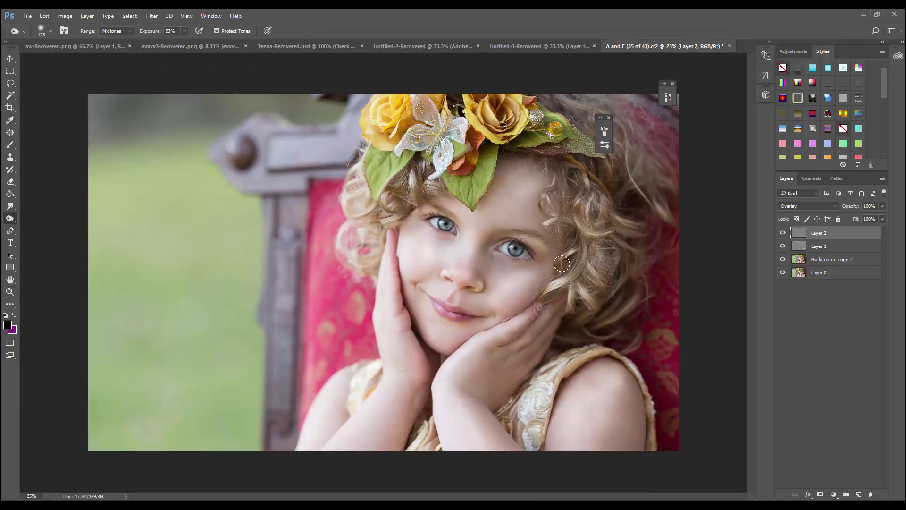
key(bracketright)
key(bracketright)
key(bracketright)
key(bracketleft)
key(bracketleft)
key(bracketleft)
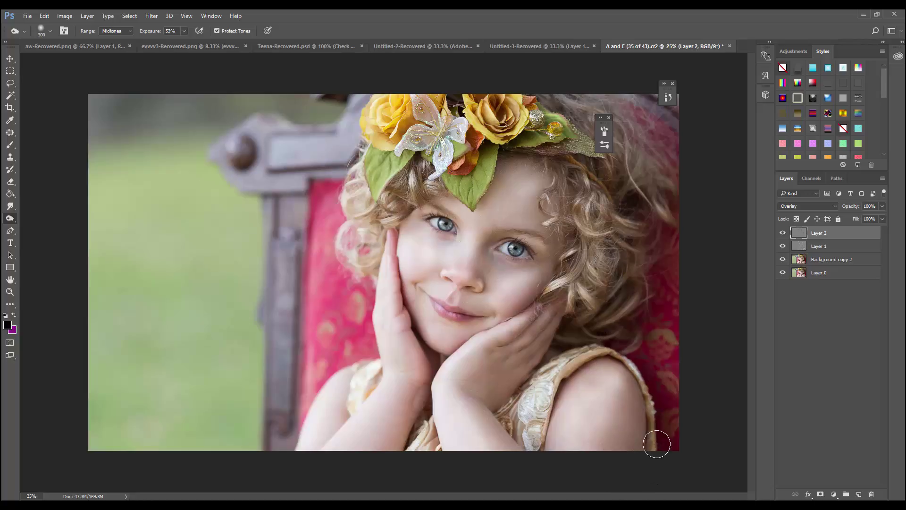
key(bracketleft)
key(bracketleft)
key(bracketright)
key(bracketright)
key(bracketright)
key(bracketright)
key(bracketright)
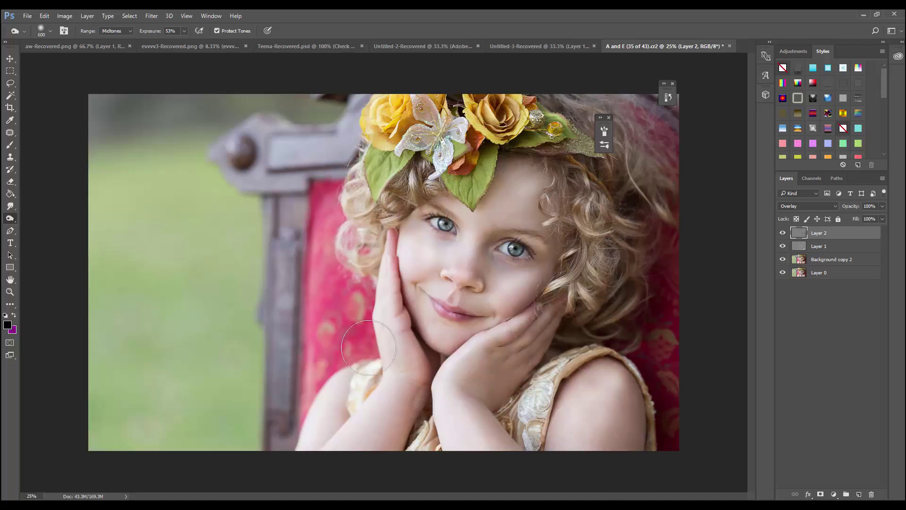
click(10, 230)
key(o)
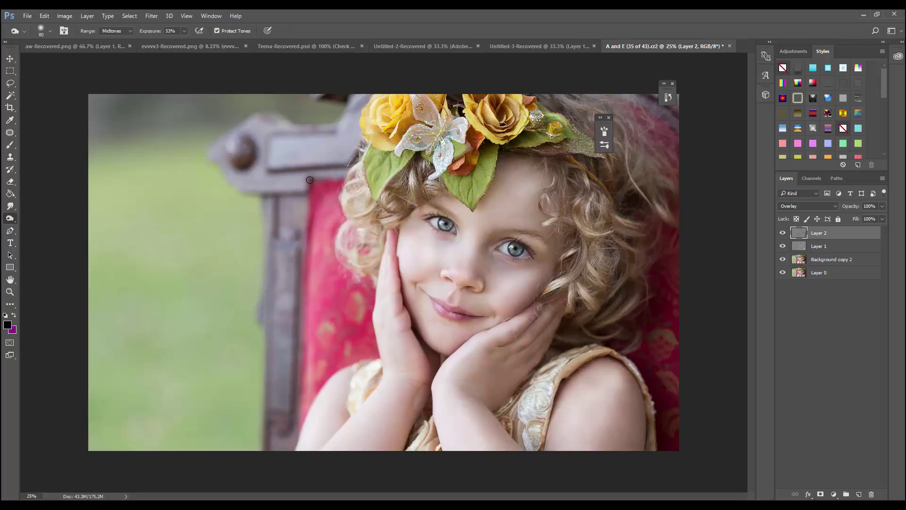
drag(307, 215, 298, 446)
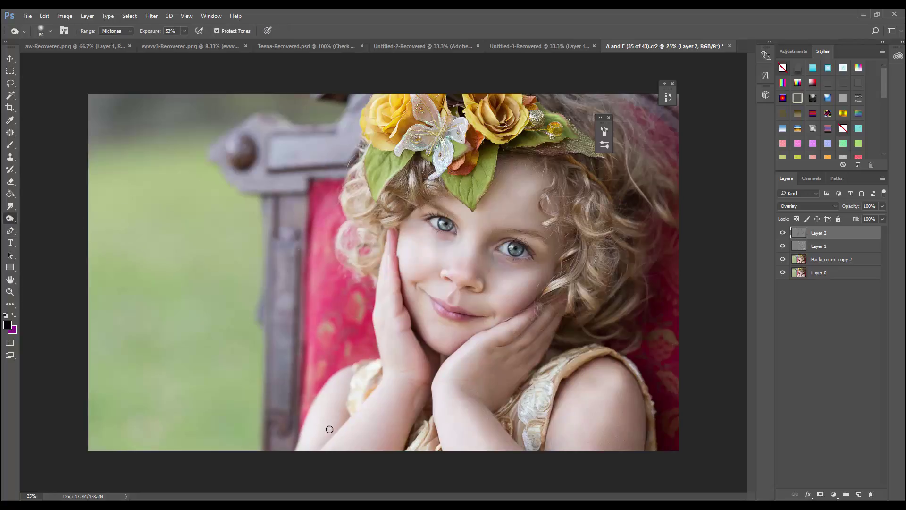
Check the overlay with photo layers hidden, then burn the left-side hair with a 90 brush
key(bracketright)
key(bracketright)
key(bracketright)
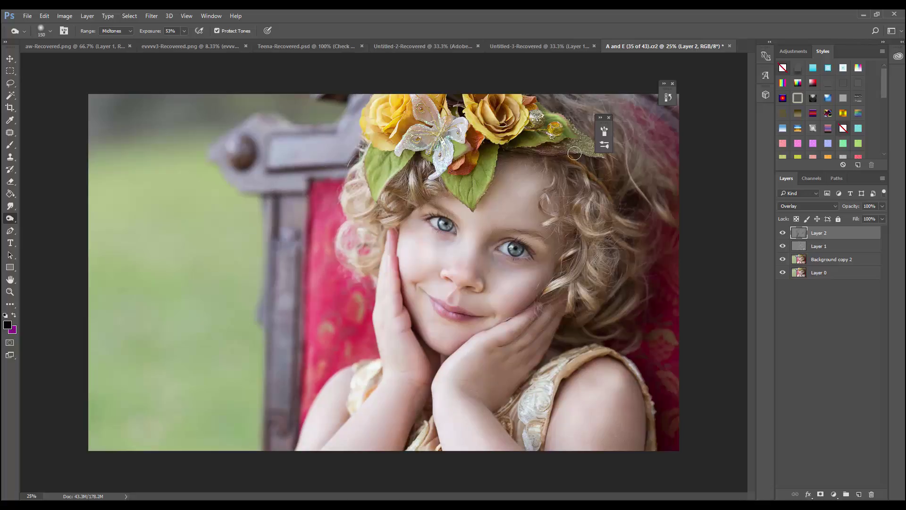
key(bracketright)
key(bracketright)
key(bracketright)
key(bracketright)
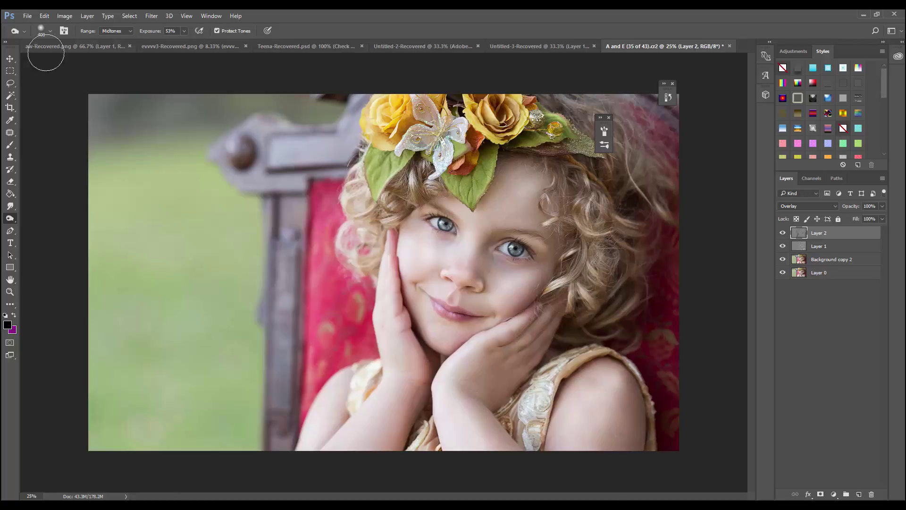
mouse_move(782, 259)
mouse_down()
mouse_move(777, 276)
mouse_move(782, 259)
mouse_up()
key(bracketleft)
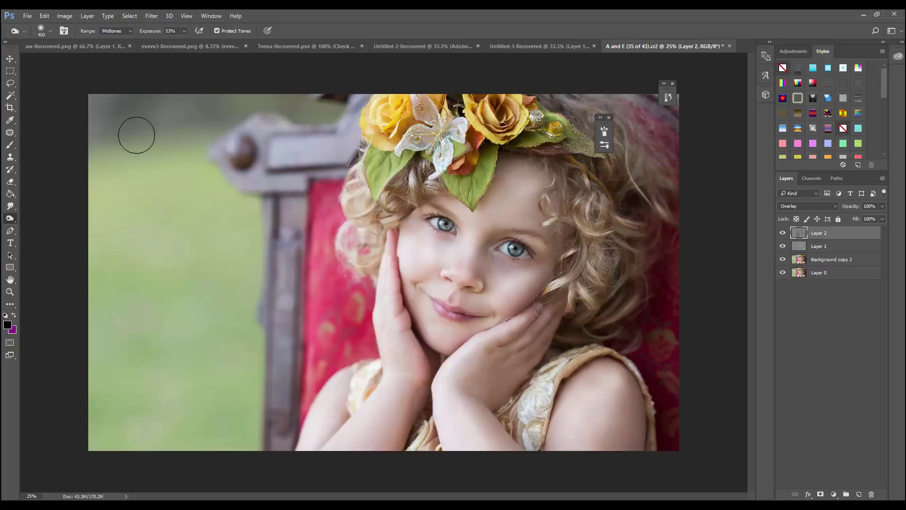
key(bracketleft)
key(bracketleft)
key(bracketleft)
key(bracketleft)
key(bracketleft)
mouse_move(483, 145)
mouse_down()
mouse_move(386, 180)
mouse_move(373, 207)
mouse_up()
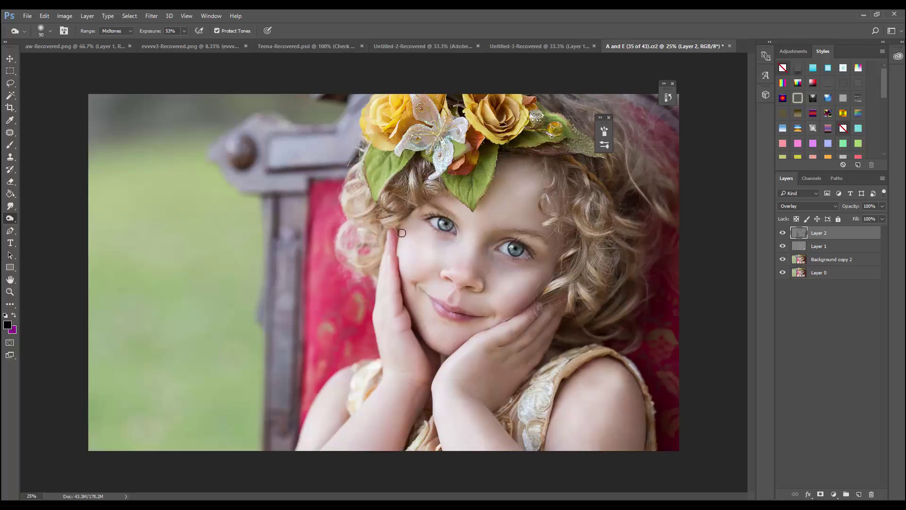
Recheck the overlay alone, set the brush to 150, and compare with and without Layer 2
key(bracketright)
key(bracketright)
key(bracketright)
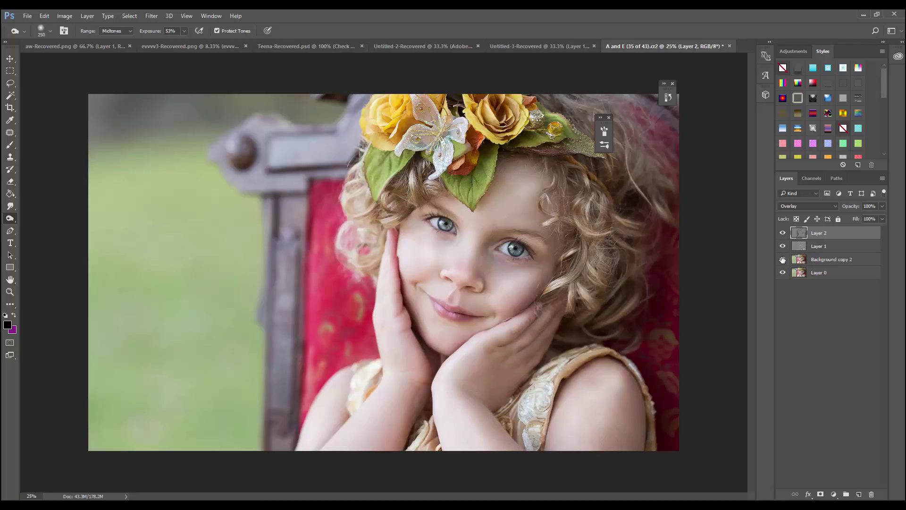
mouse_move(782, 259)
mouse_down()
mouse_move(779, 274)
mouse_move(783, 259)
mouse_up()
key(bracketleft)
key(bracketleft)
key(bracketleft)
key(bracketleft)
key(bracketleft)
key(bracketright)
key(bracketright)
key(bracketright)
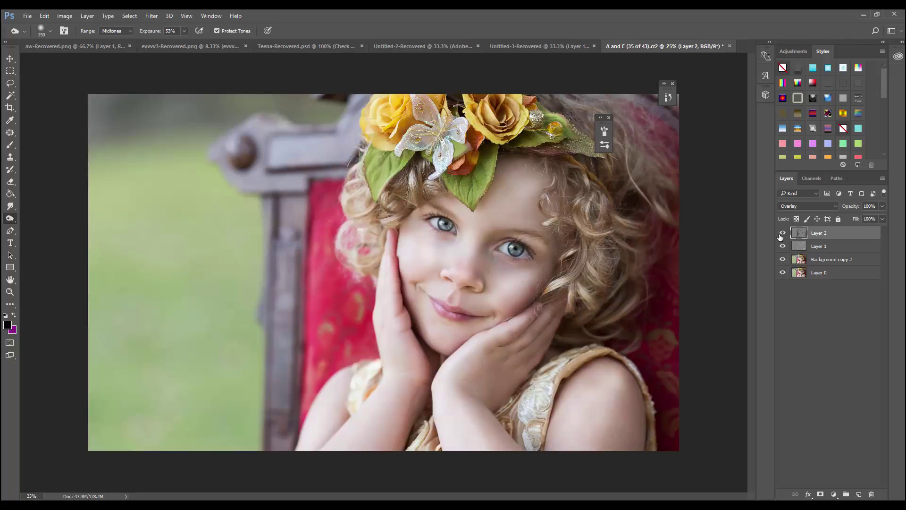
click(782, 233)
Set the Eraser to 16% opacity with a 300 brush
key(e)
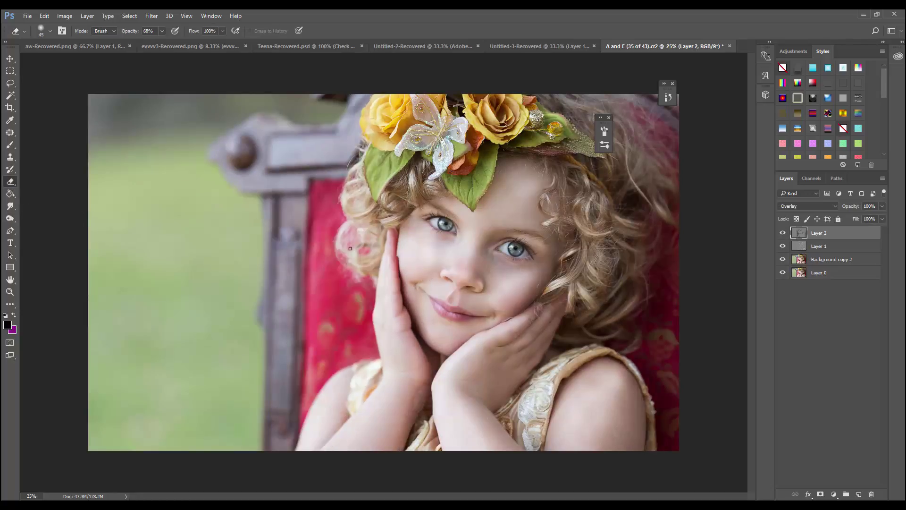
key(1)
key(6)
key(bracketleft)
key(bracketleft)
key(bracketleft)
Group Layer 1 and Layer 2 into Group 1, then make it visible and expand it
click(782, 234)
shift+click(831, 246)
click(882, 177)
click(812, 263)
click(531, 181)
click(781, 232)
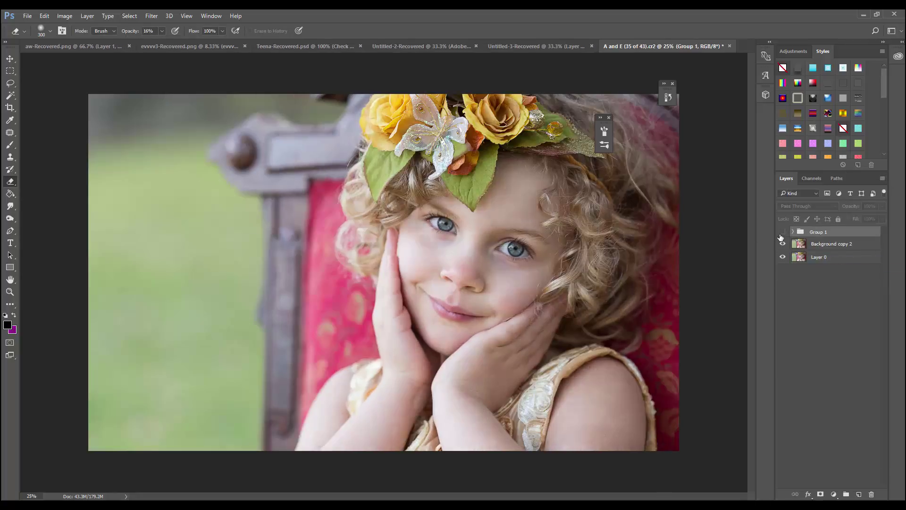
click(783, 231)
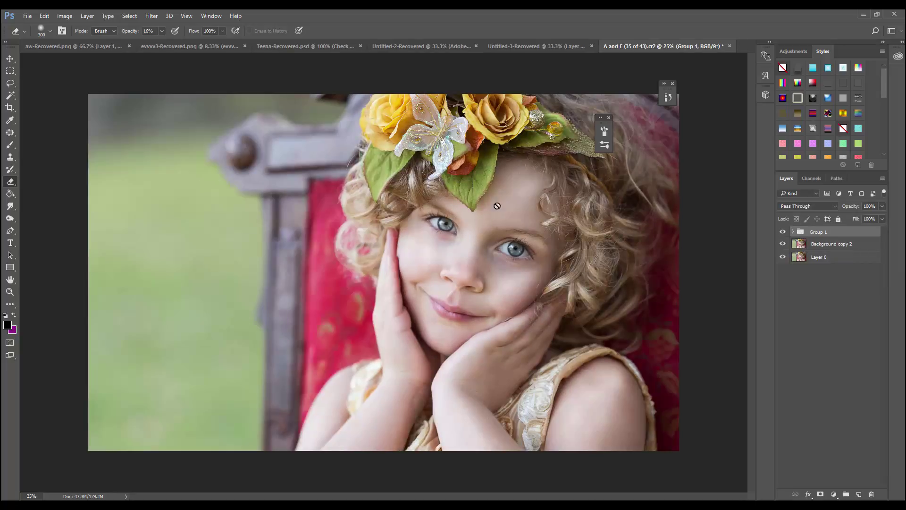
click(793, 231)
click(826, 257)
Switch the toning tool to Dodge and resize the brush from 100 to 250
right_click(10, 218)
click(40, 222)
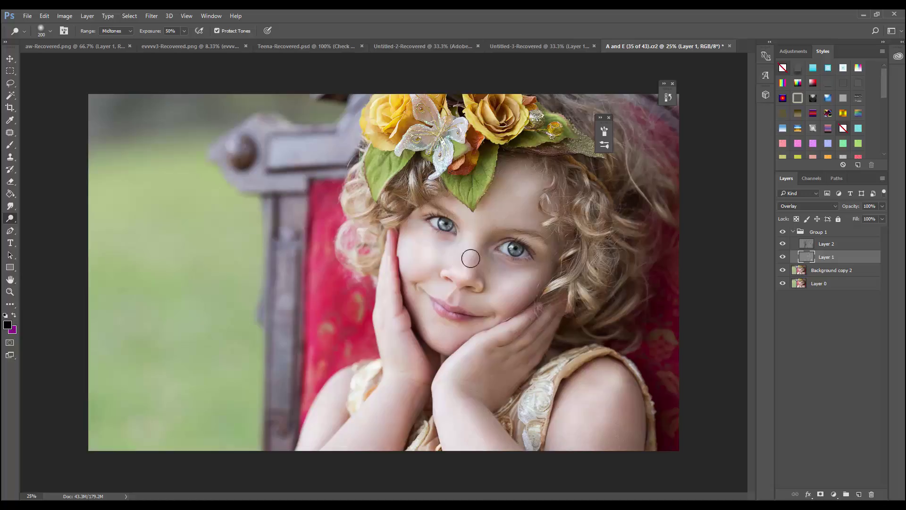
key(bracketleft)
key(bracketleft)
key(bracketleft)
key(bracketright)
key(bracketright)
key(bracketright)
Add a new Layer 3 inside Group 1 and choose a pink foreground colour
click(814, 234)
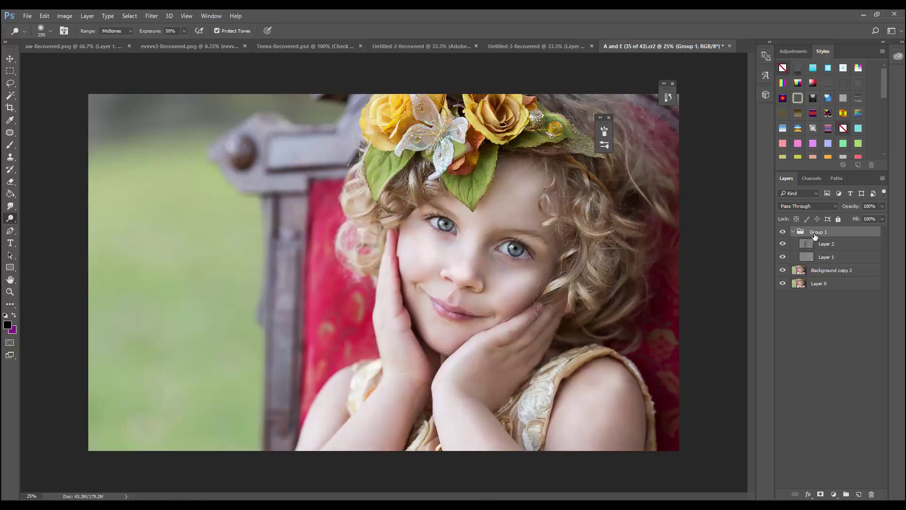
click(859, 494)
click(8, 324)
drag(404, 115, 119, 95)
Paint pink blush on the cheeks with a size-500 brush at 29% opacity
click(265, 115)
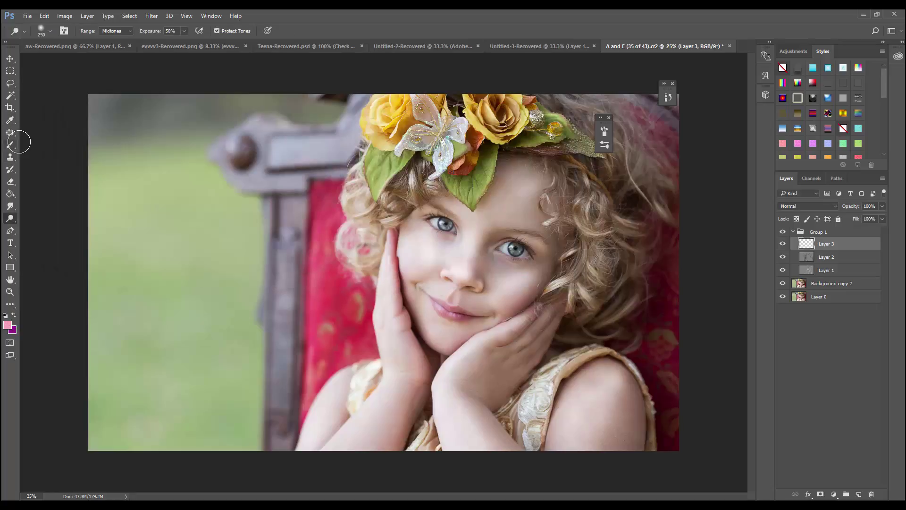
key(b)
click(44, 31)
click(199, 31)
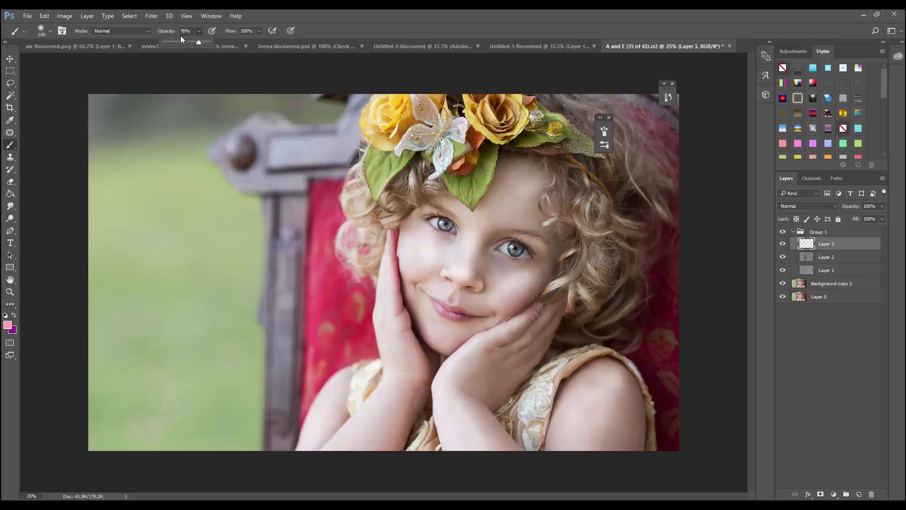
drag(181, 37, 177, 42)
key(bracketright)
key(bracketright)
key(bracketright)
drag(406, 246, 427, 257)
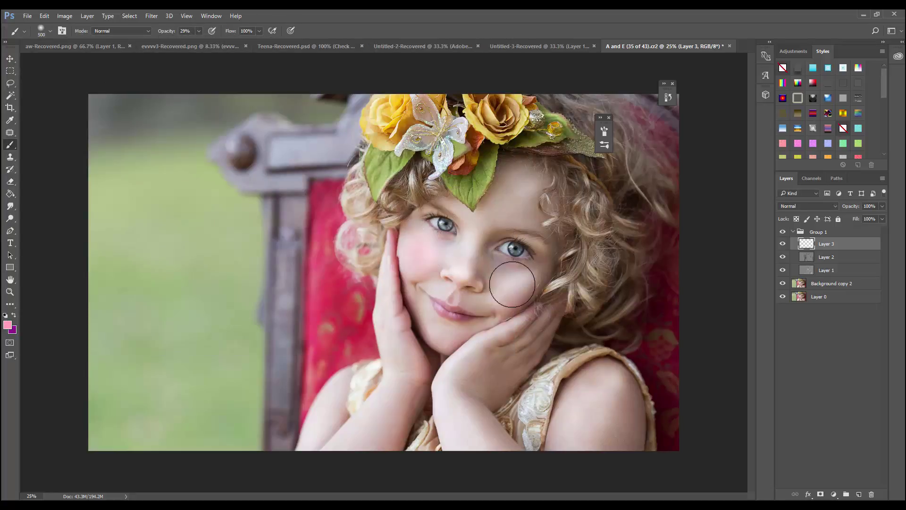
Smooth the pink blush with a Gaussian Blur
key(bracketleft)
key(bracketleft)
key(bracketleft)
click(152, 16)
mouse_move(205, 119)
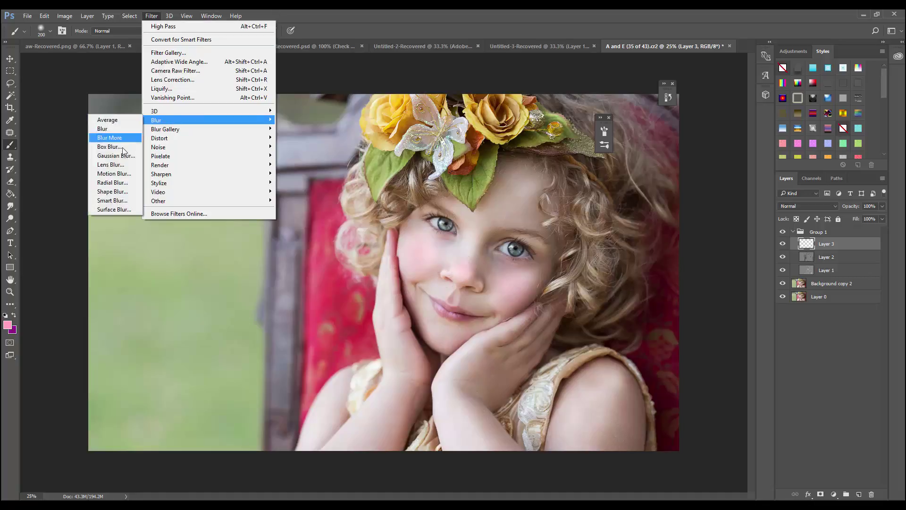
click(116, 155)
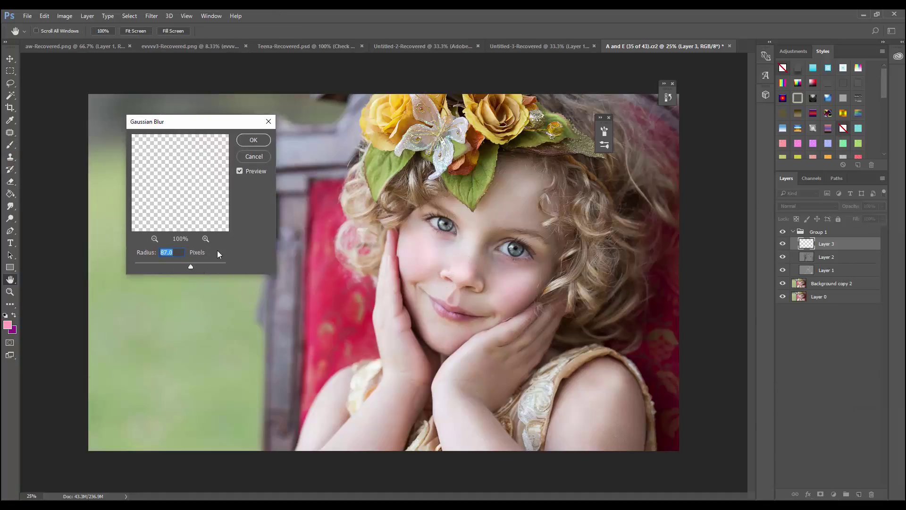
key(Return)
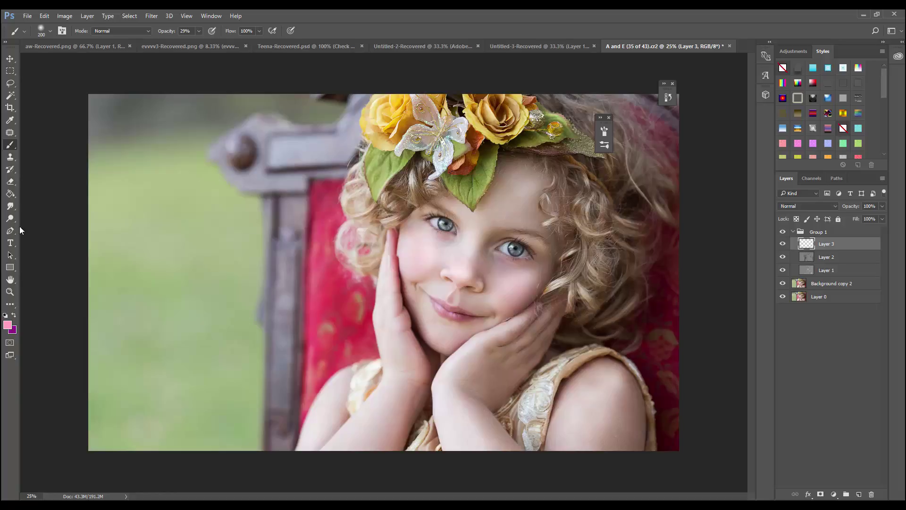
click(10, 182)
Add Layer 4 and set up a light blue, size-60 brush for the eyes
click(859, 494)
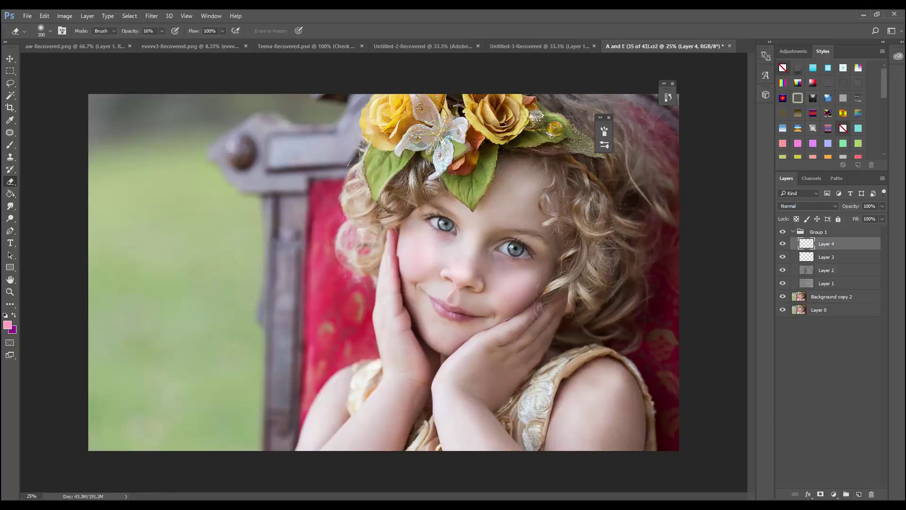
click(7, 324)
click(182, 165)
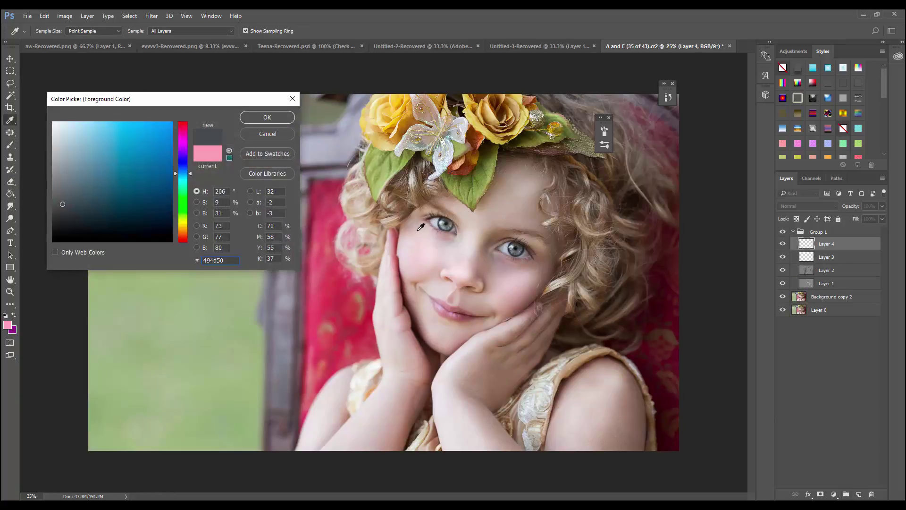
click(263, 115)
key(b)
key(bracketleft)
key(bracketleft)
key(bracketleft)
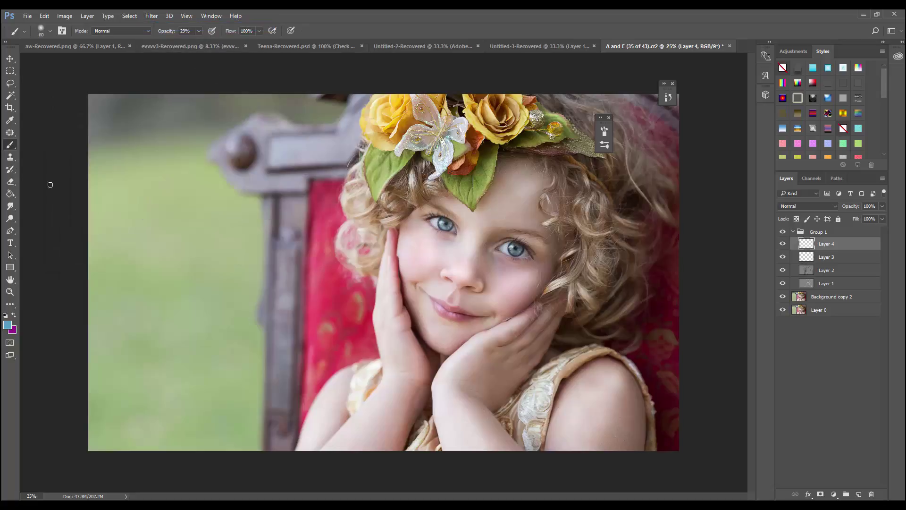
click(10, 181)
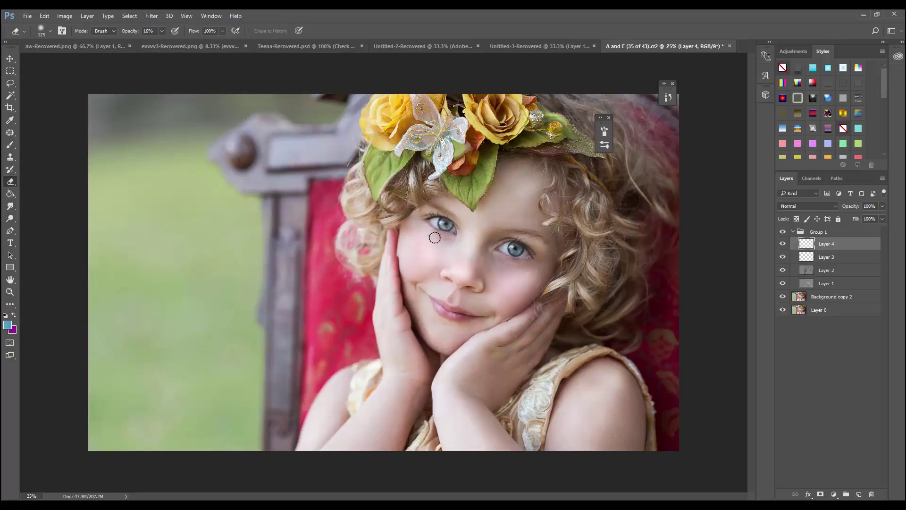
Delete Layer 4 then restore it, and set the brush blending mode to Color
key(h)
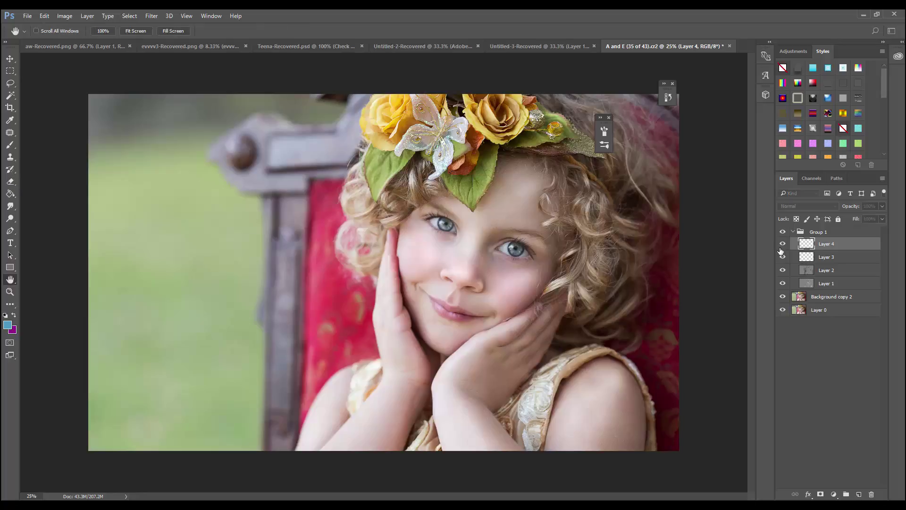
key(e)
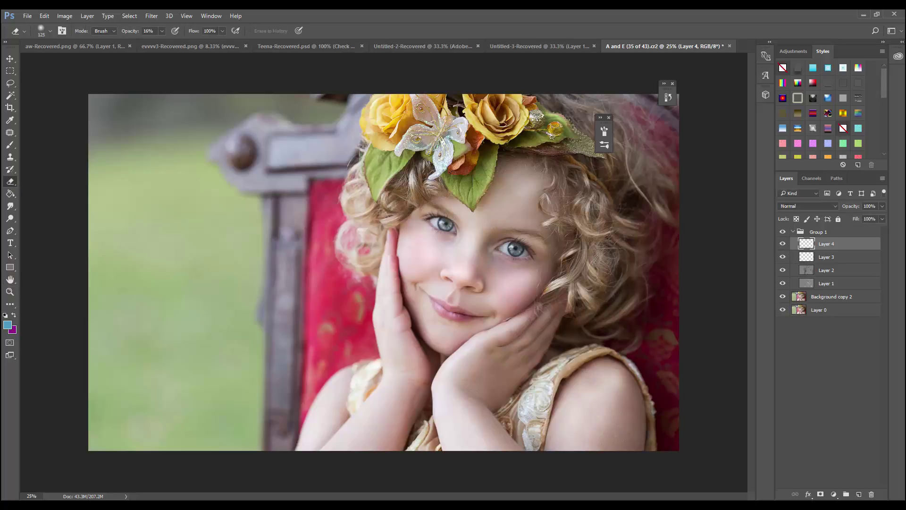
drag(831, 244, 871, 492)
key(ctrl+z)
key(b)
click(121, 31)
click(121, 220)
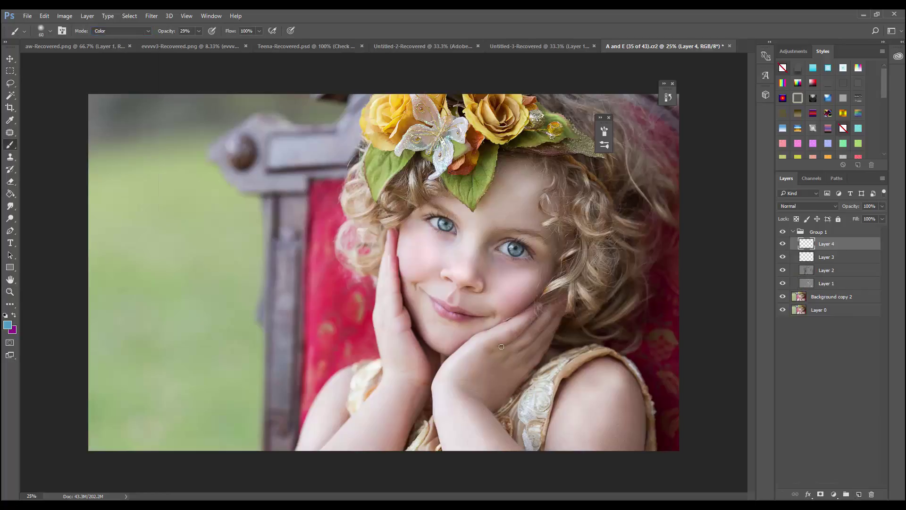
Gaussian-blur Layer 4, lower its opacity to 73%, and set the eraser to 100%
click(152, 16)
click(116, 156)
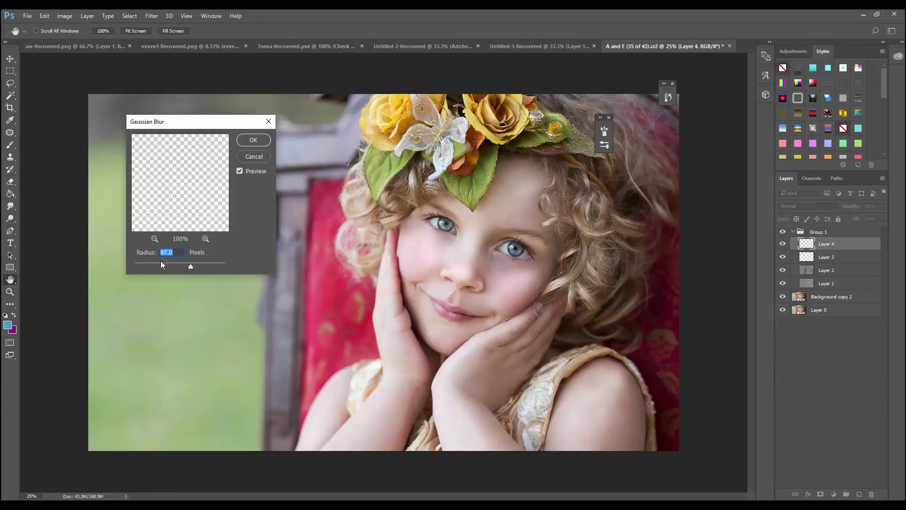
click(253, 140)
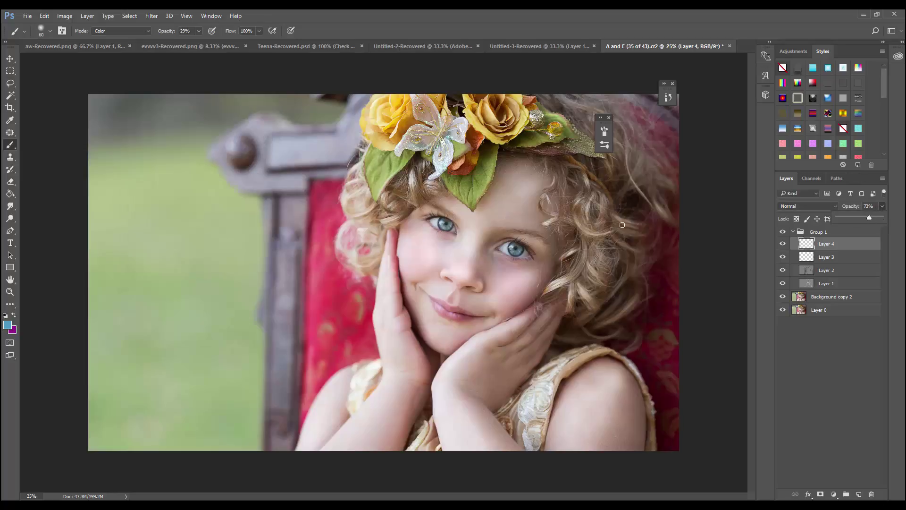
drag(869, 216, 856, 216)
key(e)
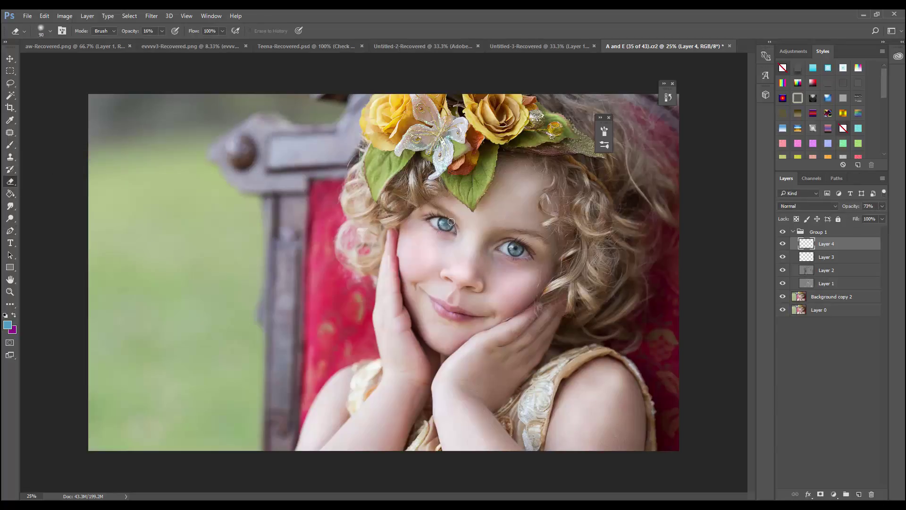
drag(161, 30, 203, 42)
click(881, 207)
Add Layer 5 with white as the paint colour and set it to Overlay blending
key(ctrl+shift+alt+n)
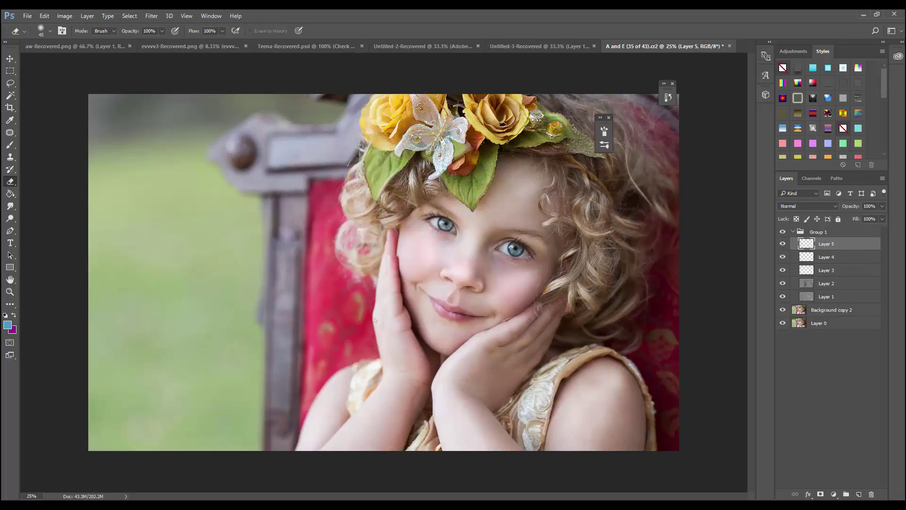
click(6, 316)
key(x)
key(b)
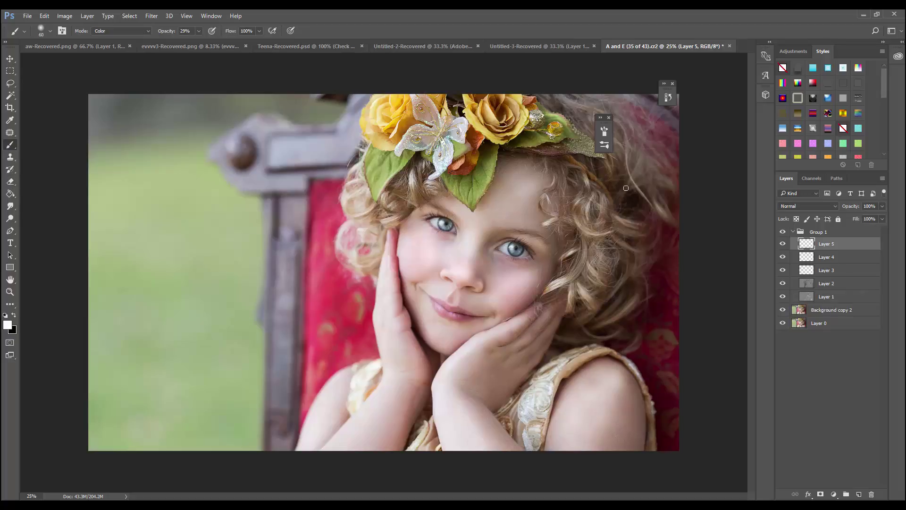
drag(881, 208, 865, 217)
click(808, 205)
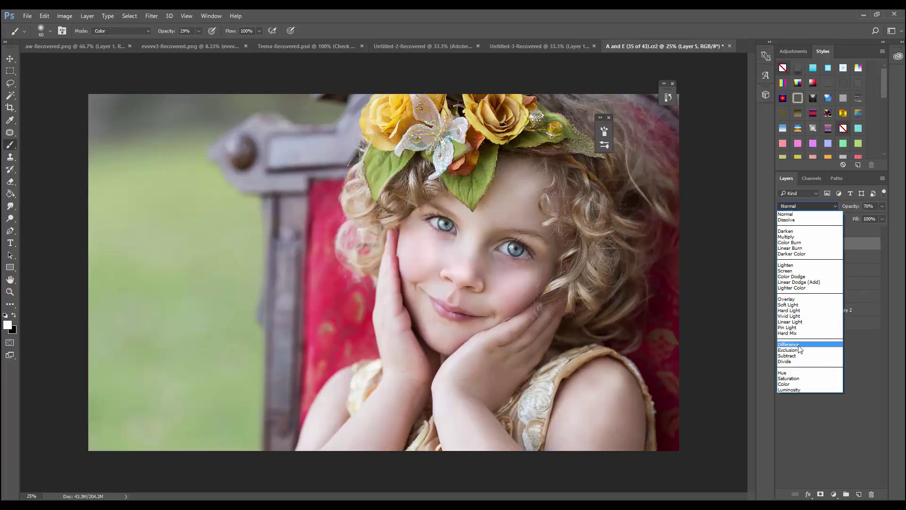
click(838, 211)
scroll(838, 210, down, 2)
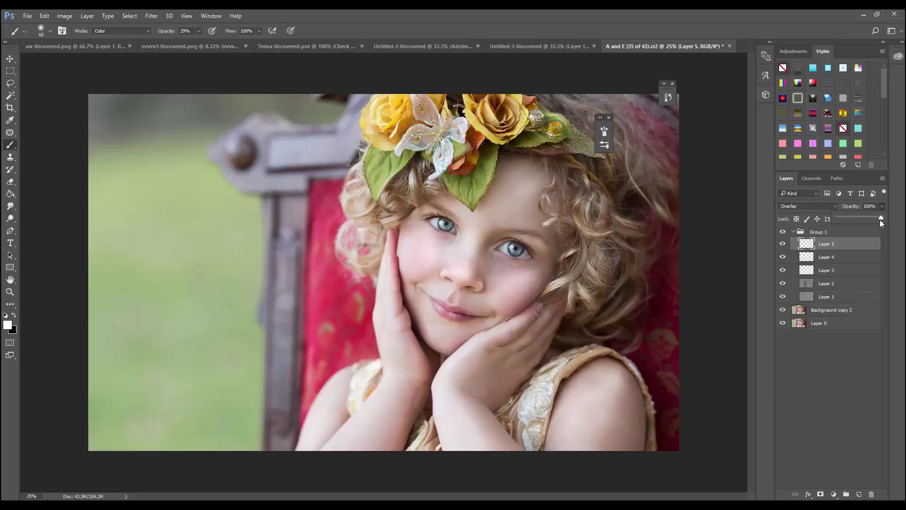
Toggle Group 1 on and off to compare, then expand it and select Layer 1
click(819, 232)
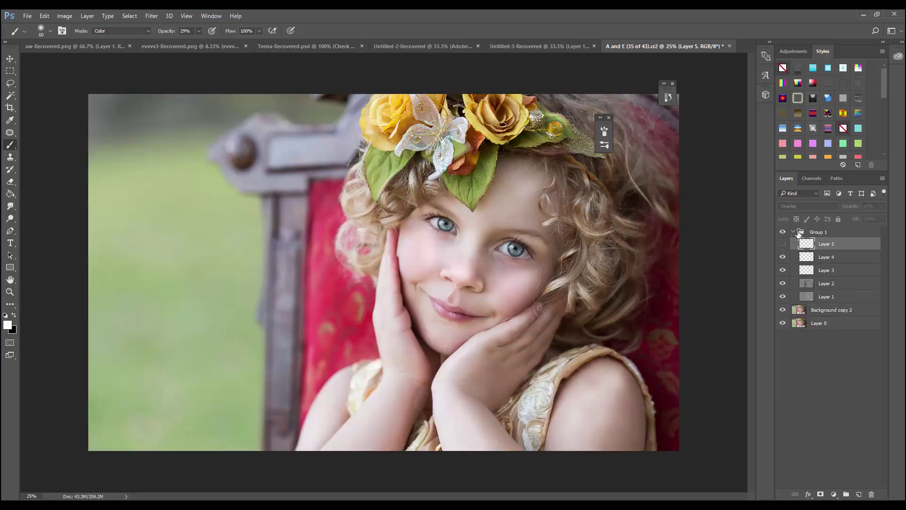
click(782, 232)
click(782, 232)
double_click(782, 232)
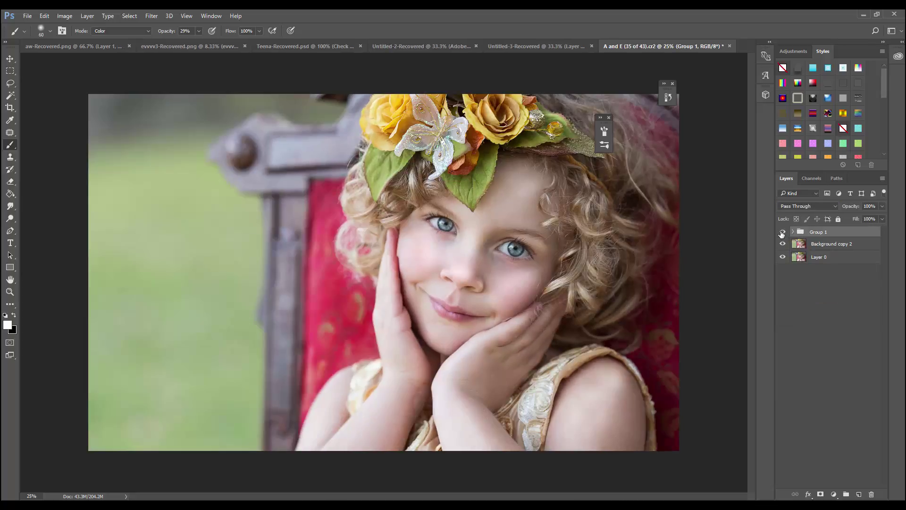
double_click(782, 232)
click(793, 232)
click(822, 298)
Set the eraser to 9% strength and size 300, then duplicate Group 1
key(e)
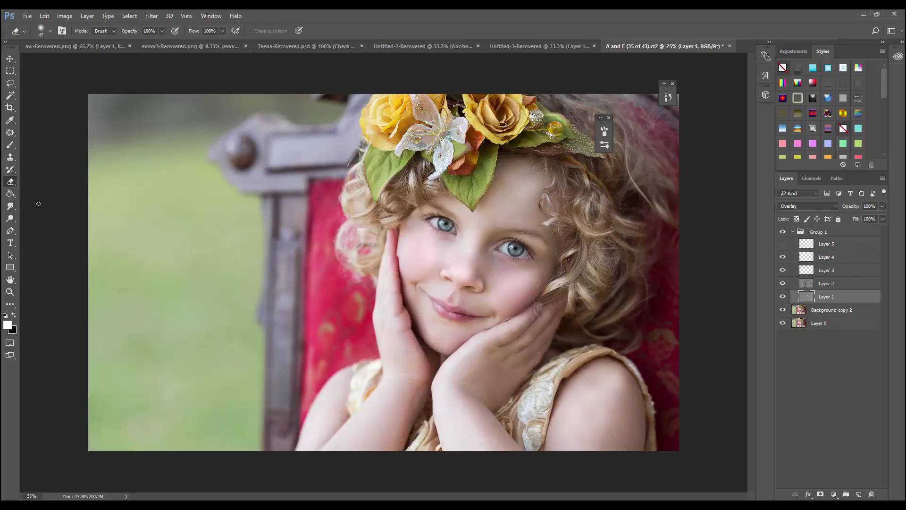
key(bracketright)
key(bracketright)
key(bracketright)
key(0)
key(9)
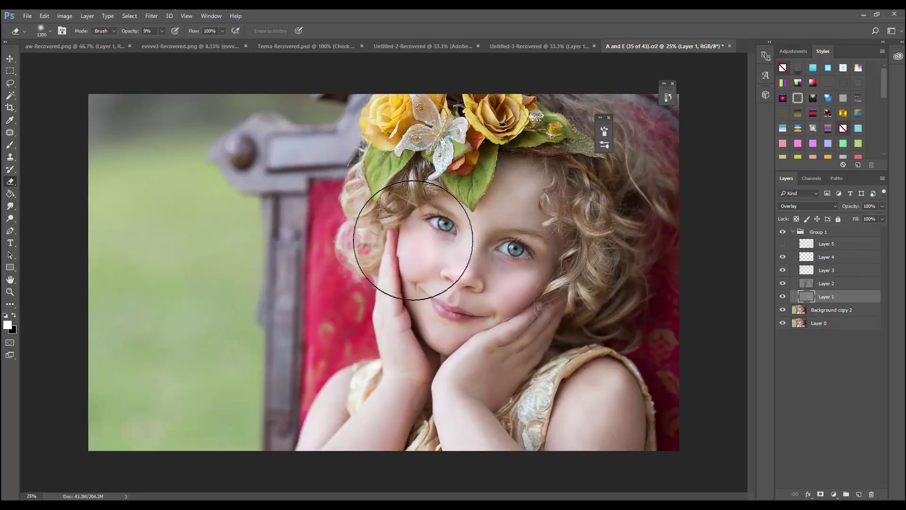
key(bracketleft)
key(bracketleft)
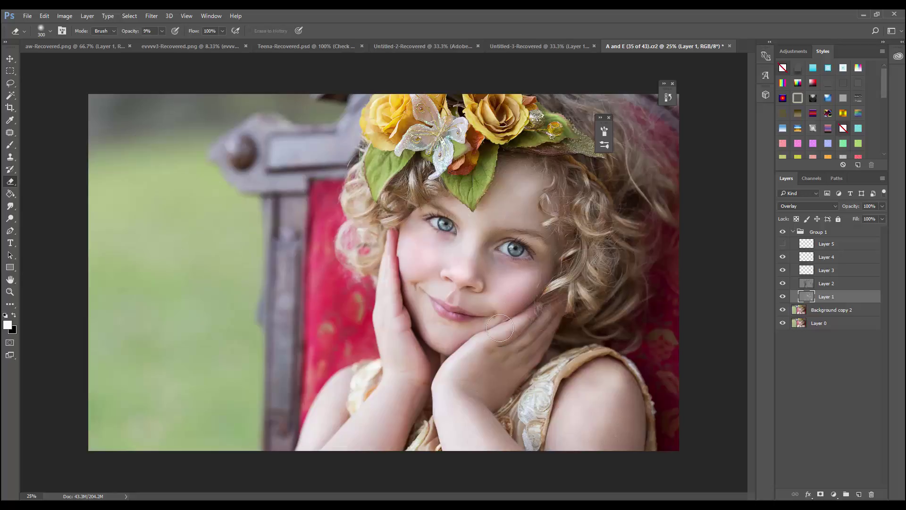
click(793, 232)
key(ctrl+j)
Duplicate the selected layers, then undo it and dismiss the layer menu
right_click(818, 257)
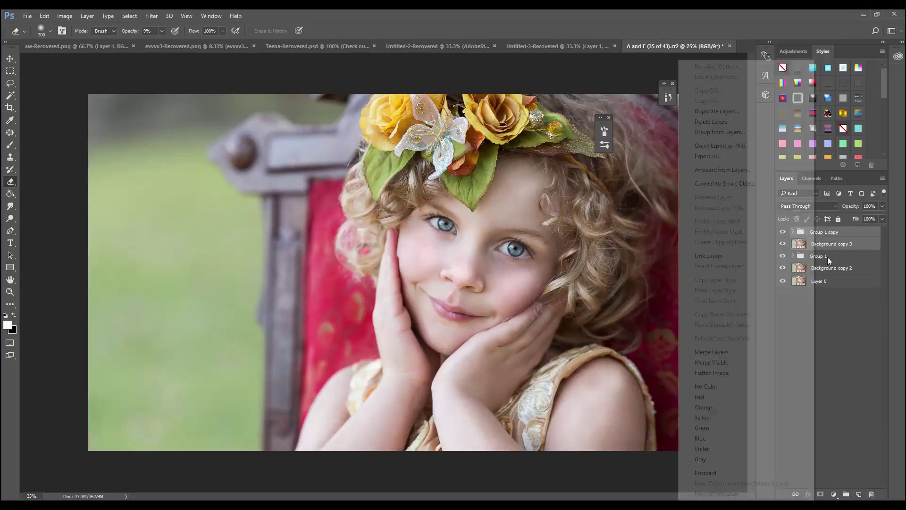
click(810, 259)
click(44, 15)
click(71, 27)
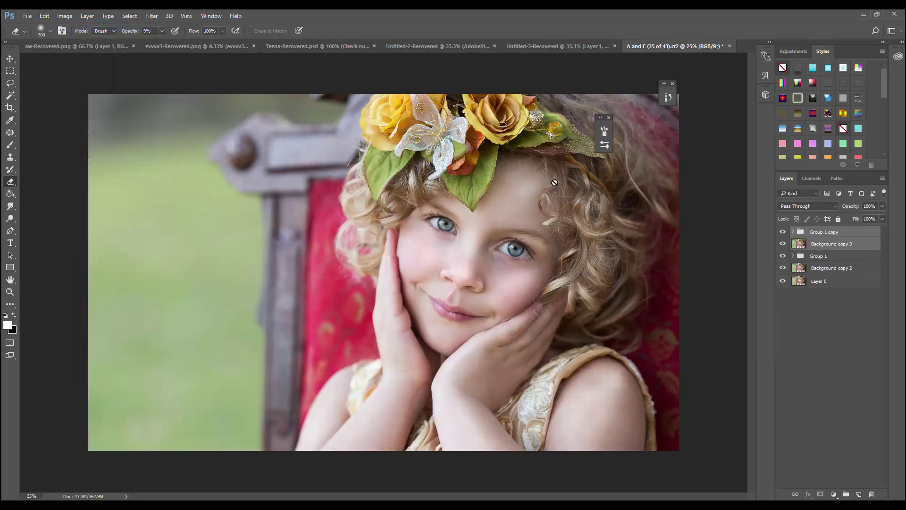
right_click(803, 245)
key(Escape)
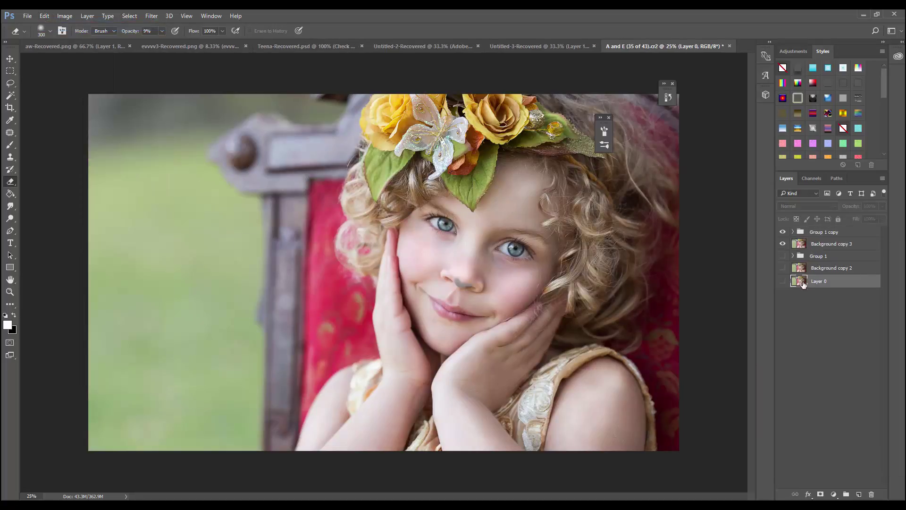
Turn Group 1, Background copy 2 and Layer 0 copy back on, and duplicate Layer 0
click(819, 294)
click(782, 256)
click(819, 256)
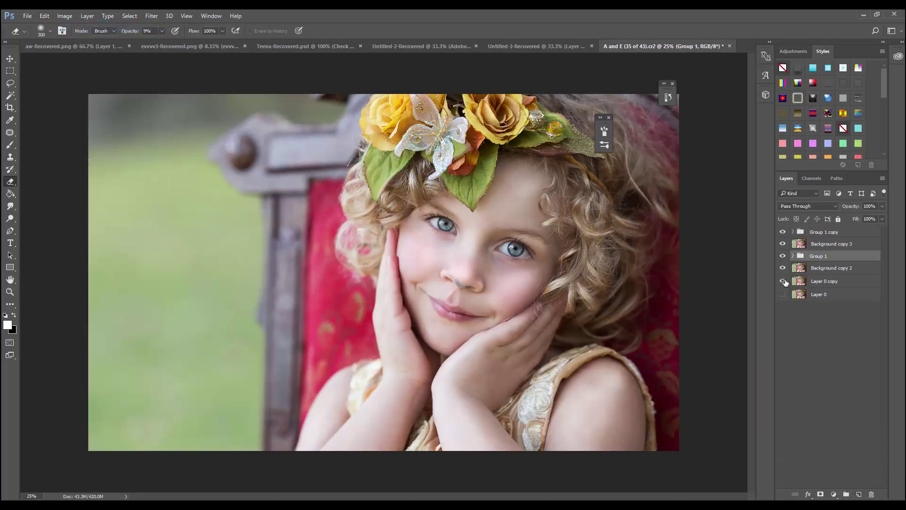
click(823, 281)
mouse_move(783, 267)
mouse_down()
mouse_move(783, 281)
mouse_move(810, 250)
mouse_move(782, 270)
mouse_up()
key(ctrl+j)
Merge the selected layers into one and hide the original Group 1 and Background copy 2
shift+click(820, 233)
right_click(820, 233)
click(755, 409)
click(782, 233)
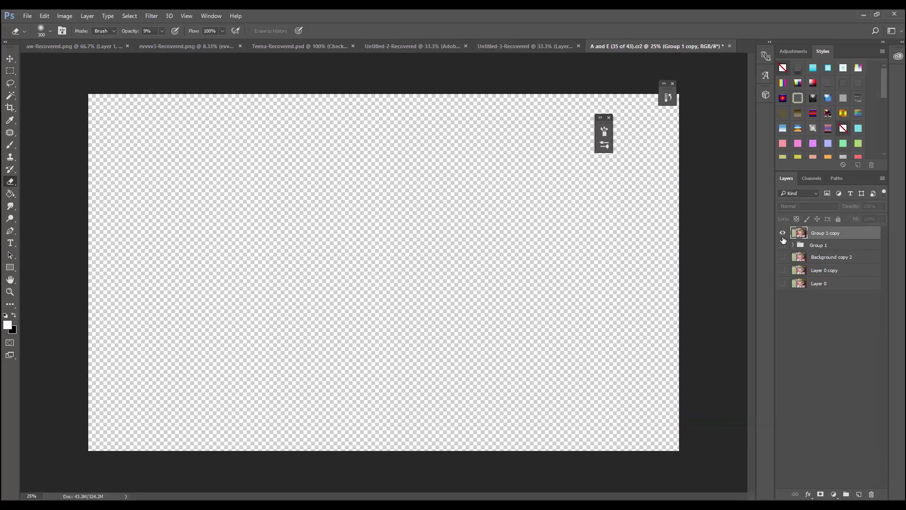
click(783, 283)
click(783, 233)
Duplicate the merged Group 1 copy and apply a Gaussian Blur to the duplicate
drag(812, 497, 859, 493)
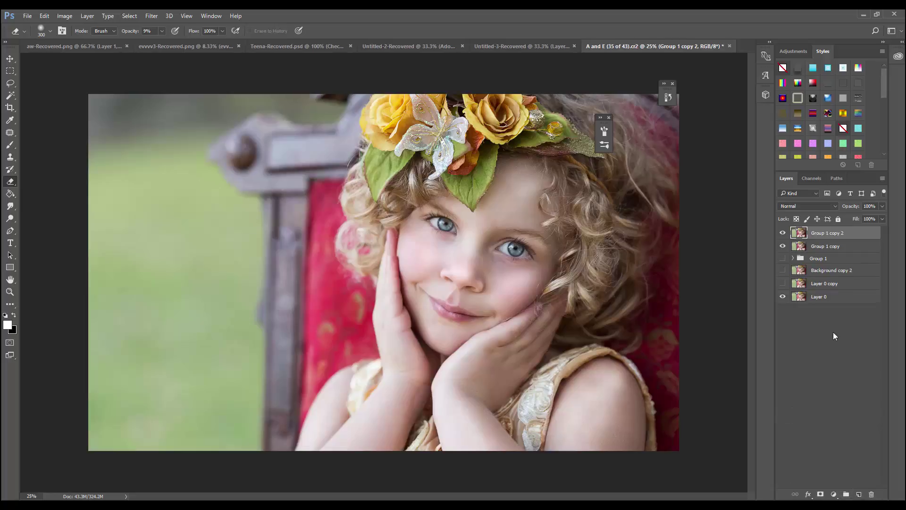
click(152, 16)
click(115, 155)
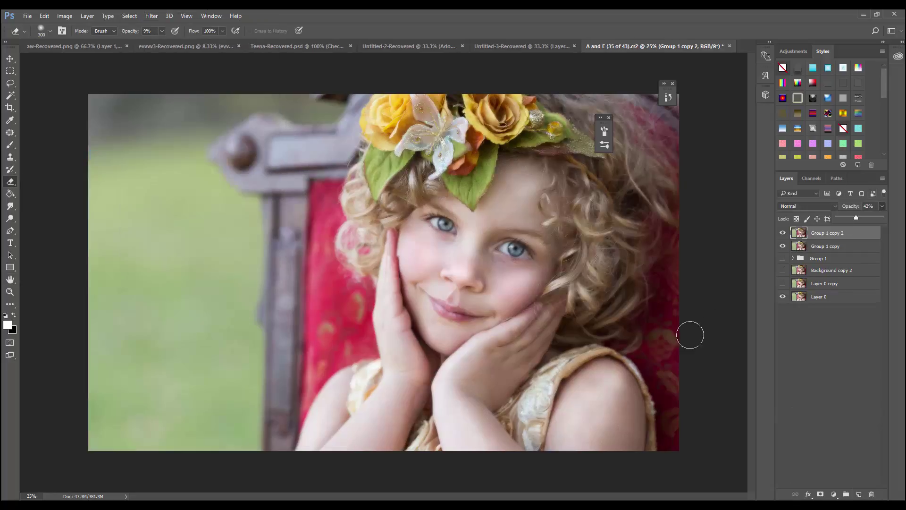
Give Group 1 copy 2 a black layer mask and set up a white, size-600 brush
alt+click(821, 494)
key(x)
click(13, 316)
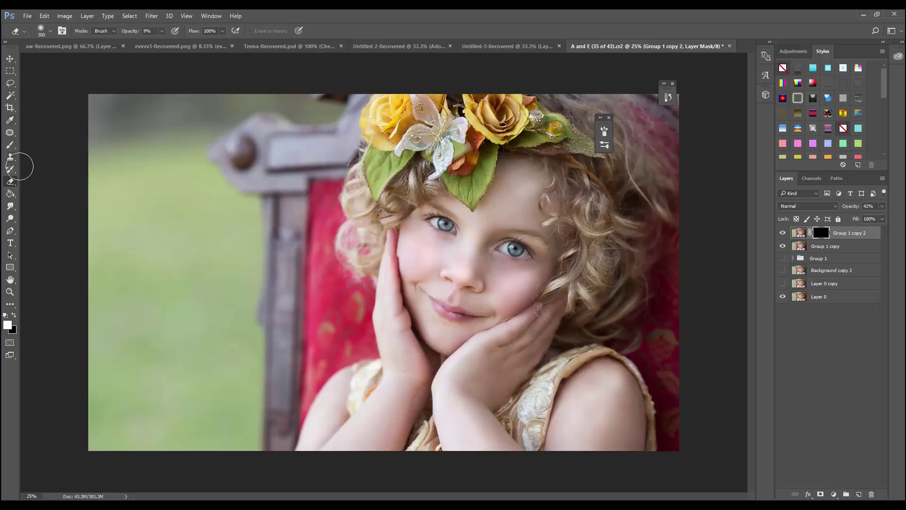
click(10, 145)
key(bracketright)
key(bracketright)
key(bracketright)
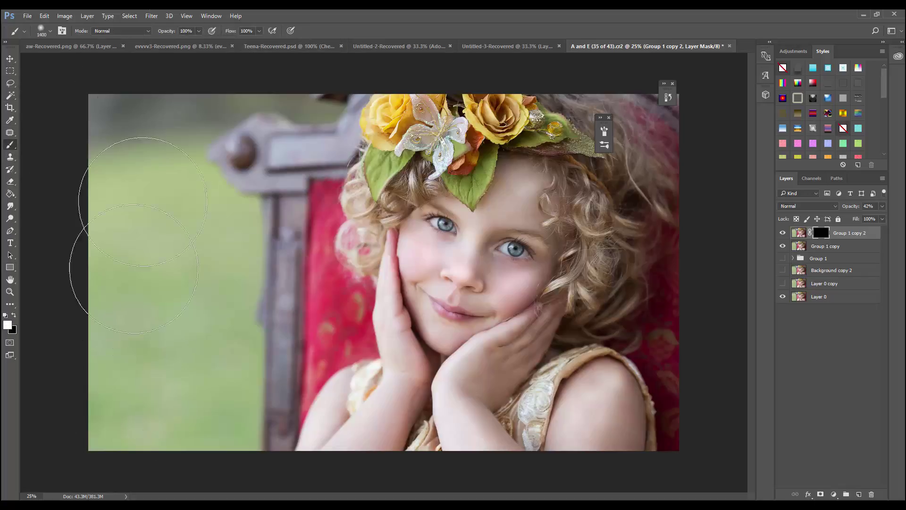
Paint the blur back over the left background, right side and arm, then hide the layer to compare
drag(80, 236, 263, 91)
key(bracketleft)
key(bracketleft)
key(bracketleft)
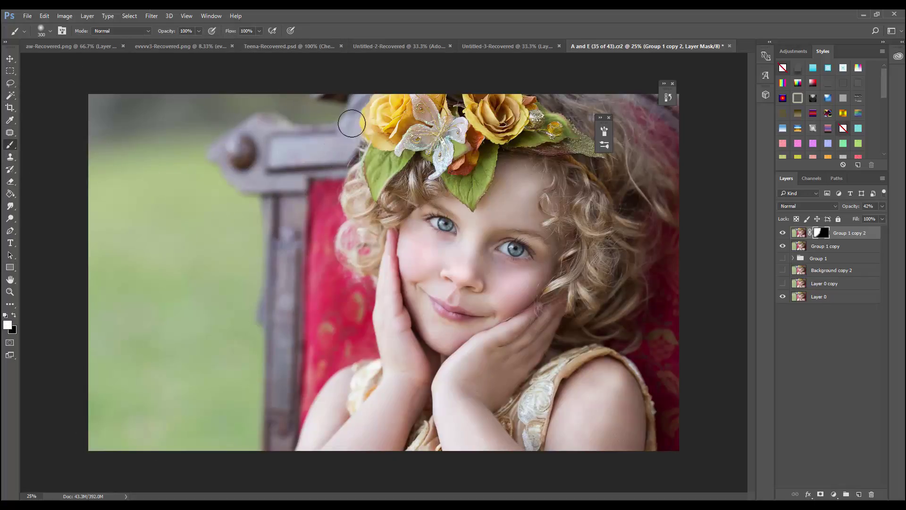
key(bracketleft)
drag(561, 104, 620, 329)
key(bracketright)
key(bracketright)
drag(584, 409, 478, 426)
click(782, 232)
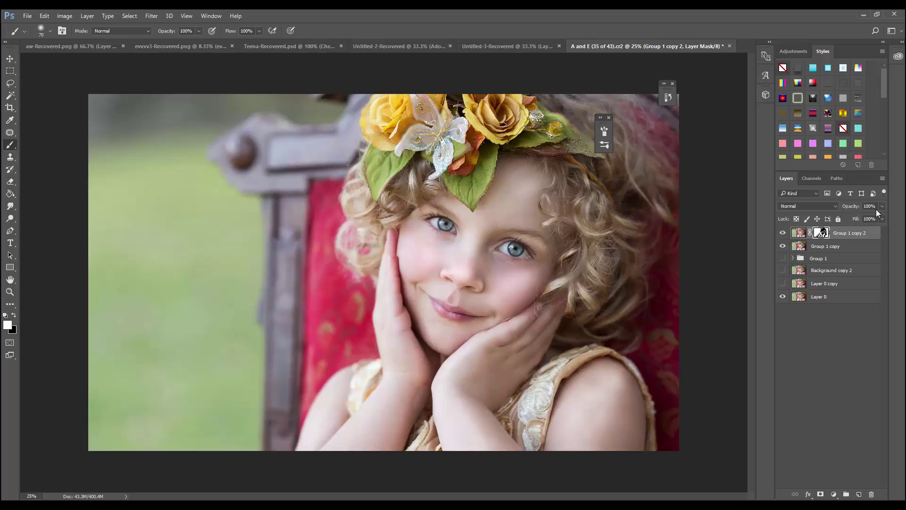